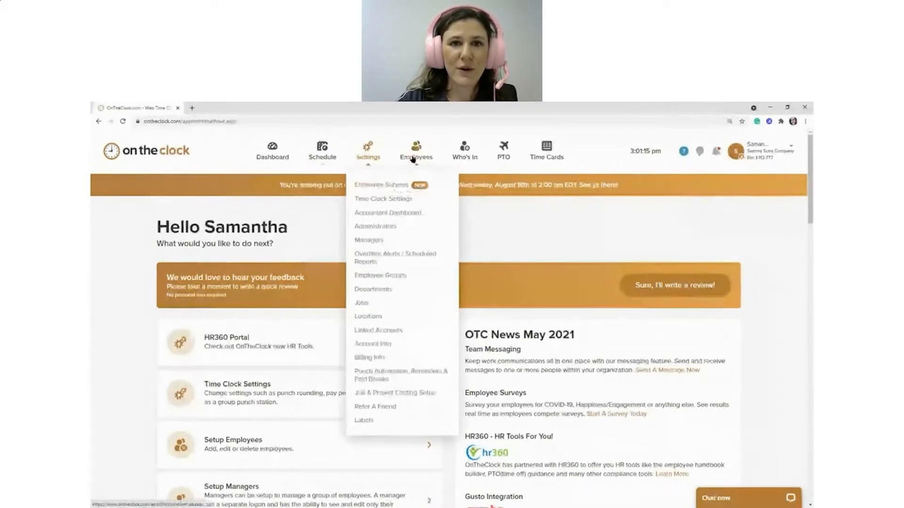
Open the Employee Surveys page and look over the list of existing surveys.
mouse_move(412, 160)
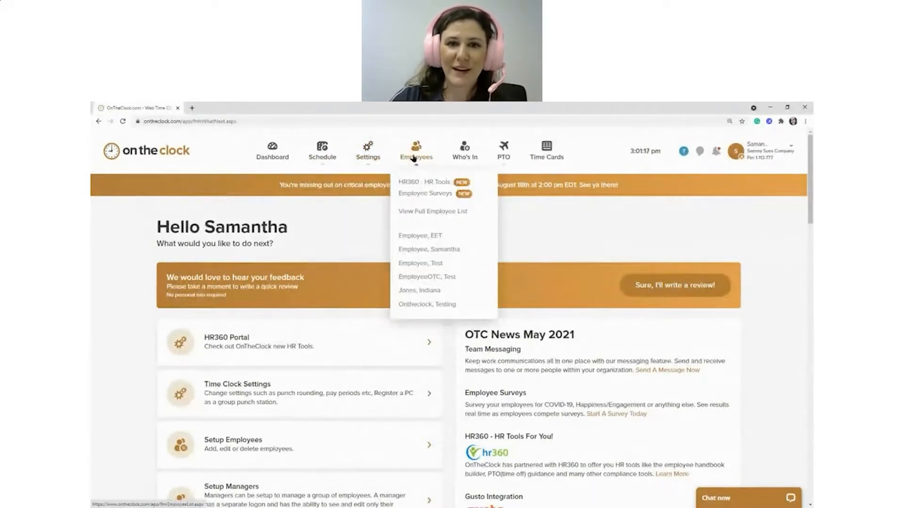
left_click(430, 197)
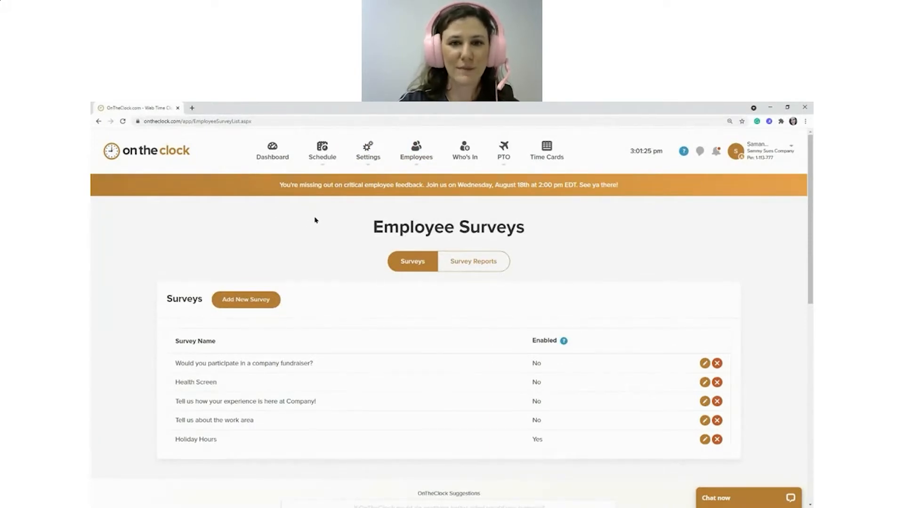
scroll(329, 217, "down", 1)
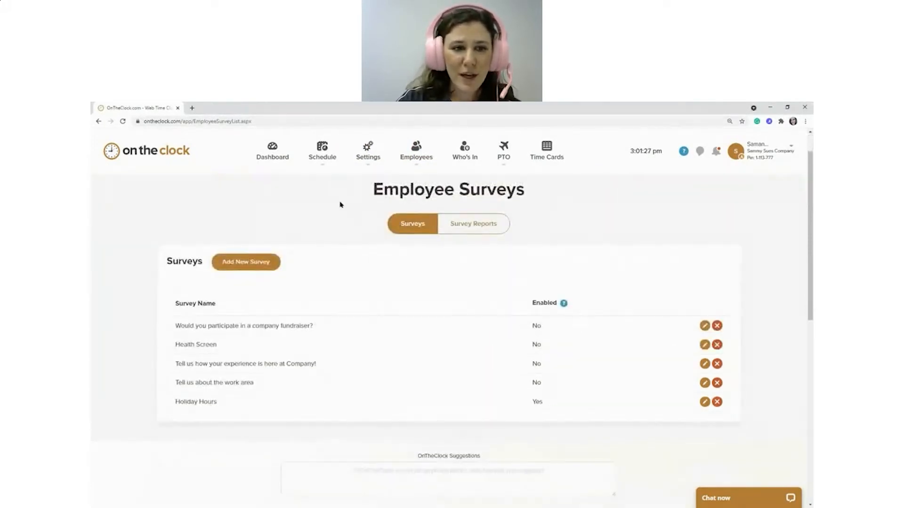
scroll(341, 205, "down", 1)
scroll(341, 204, "down", 1)
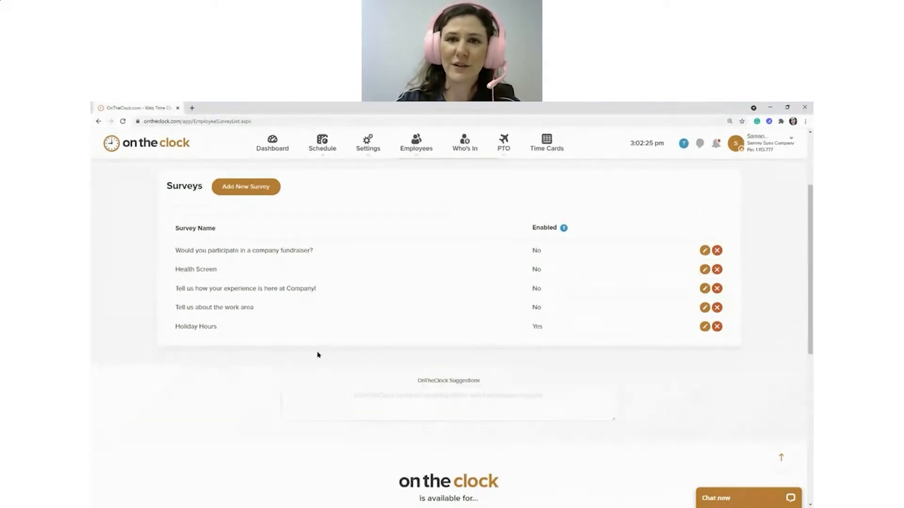
scroll(344, 359, "up", 1)
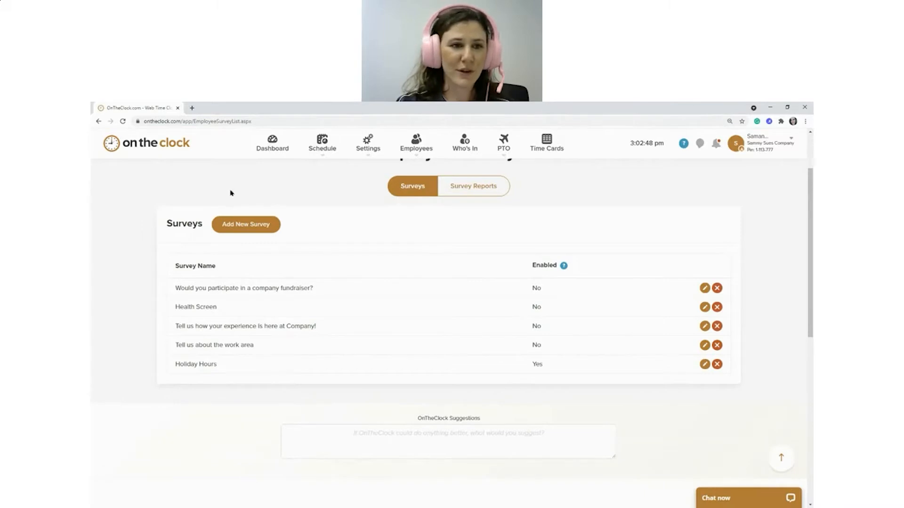
Start a new survey titled "This is a survey" with the description "This is for general feedback".
left_click(245, 225)
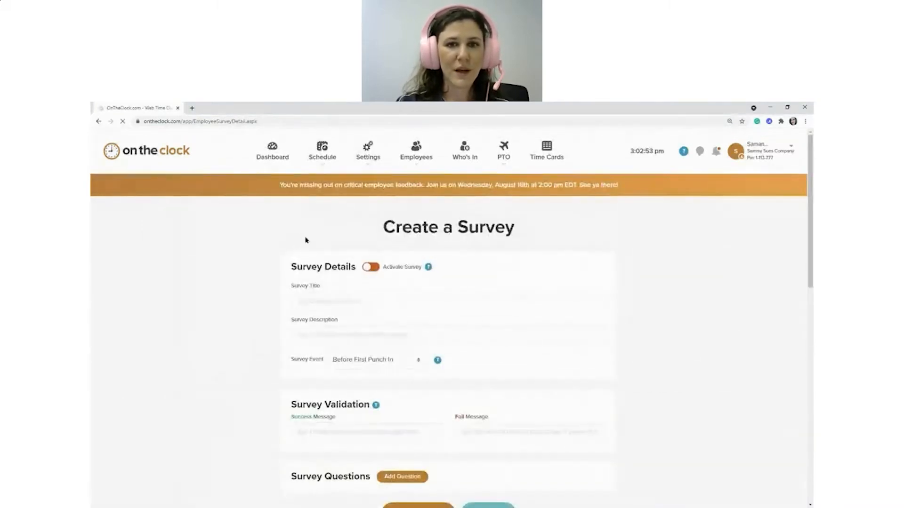
scroll(317, 225, "down", 2)
scroll(316, 221, "up", 1)
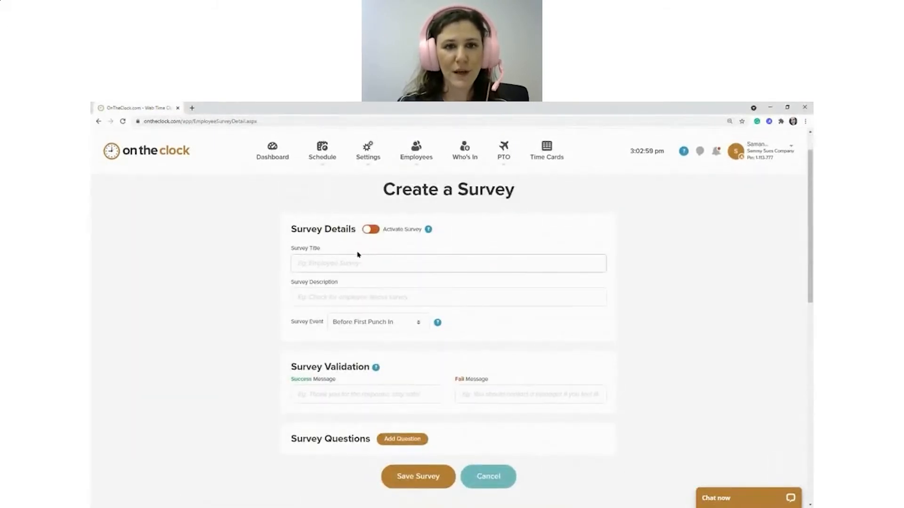
left_click(330, 267)
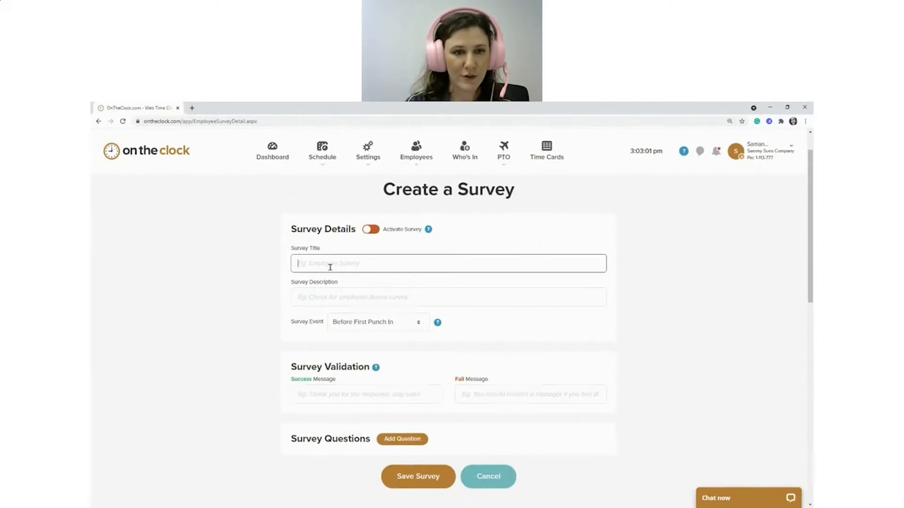
type("This is a survey")
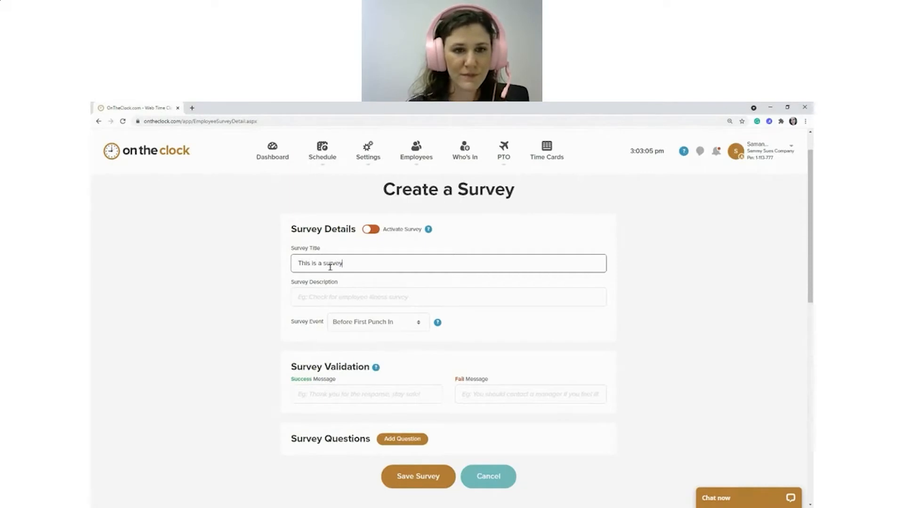
left_click(335, 298)
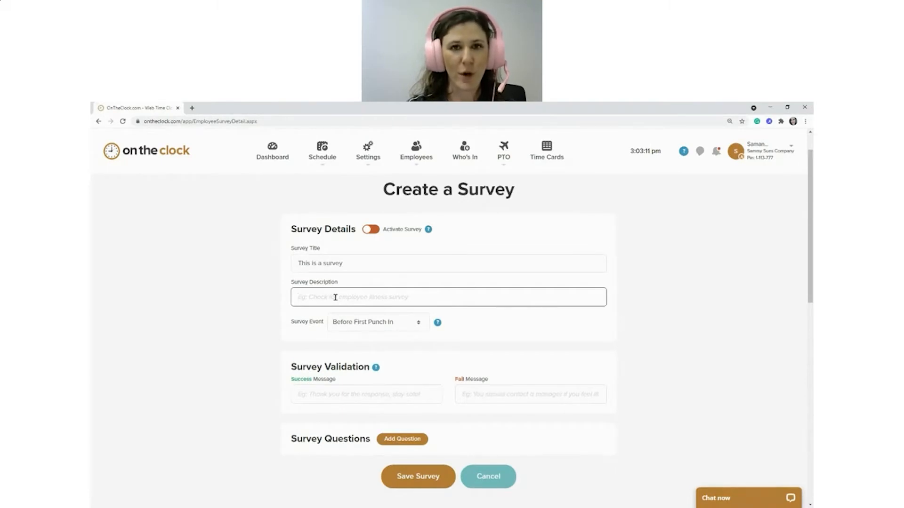
type("This is for general feedback")
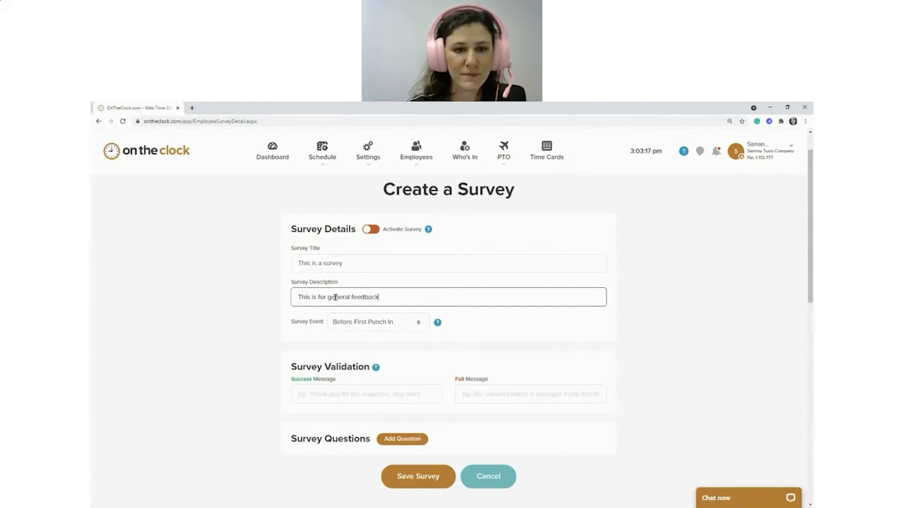
Check which survey event options are available for the new survey.
scroll(283, 310, "down", 1)
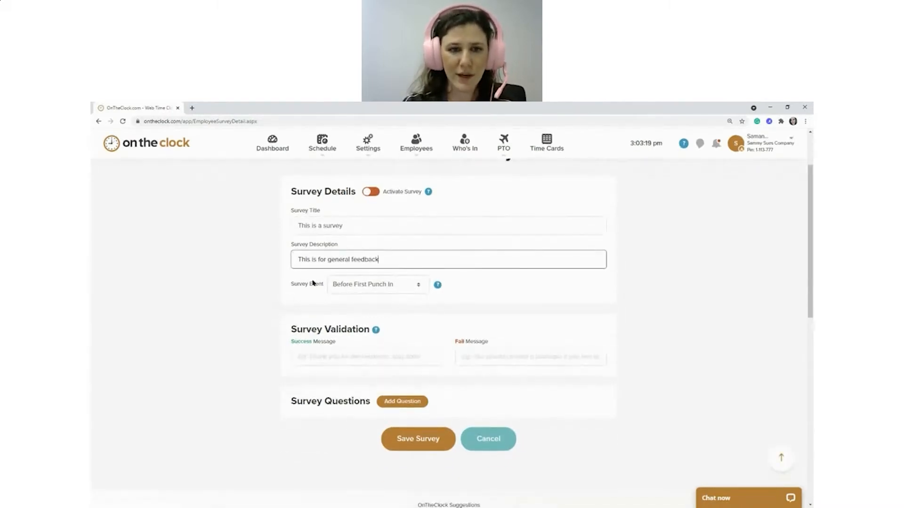
left_click(420, 291)
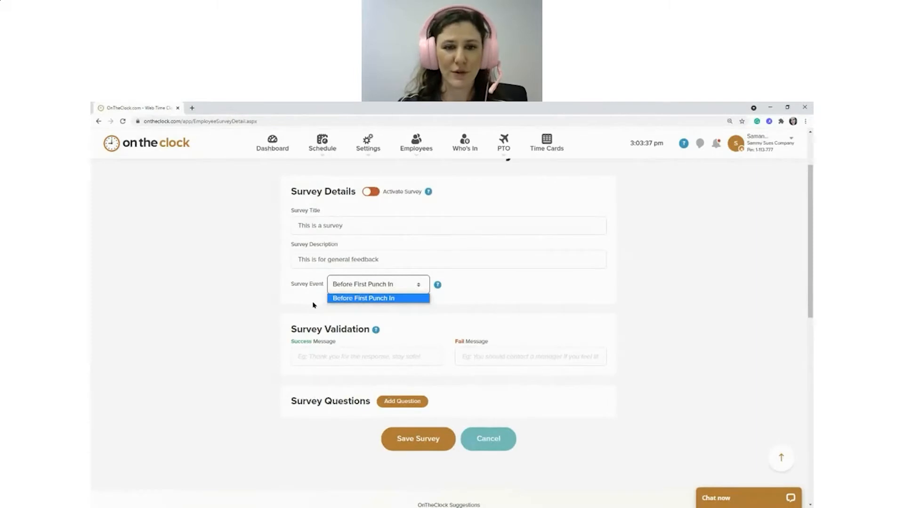
left_click(271, 304)
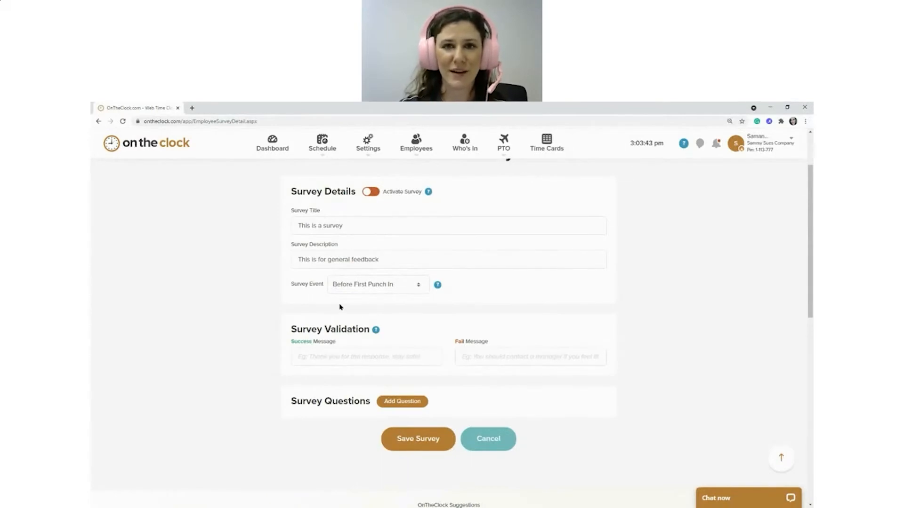
Set the survey's success message to "Thank you for feedback" and its fail message to "Contact a manager".
scroll(285, 288, "down", 1)
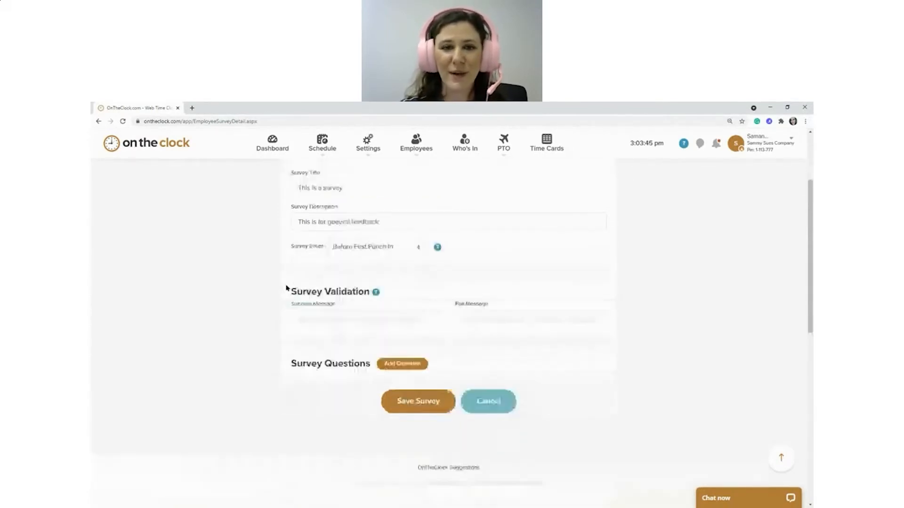
scroll(372, 262, "down", 1)
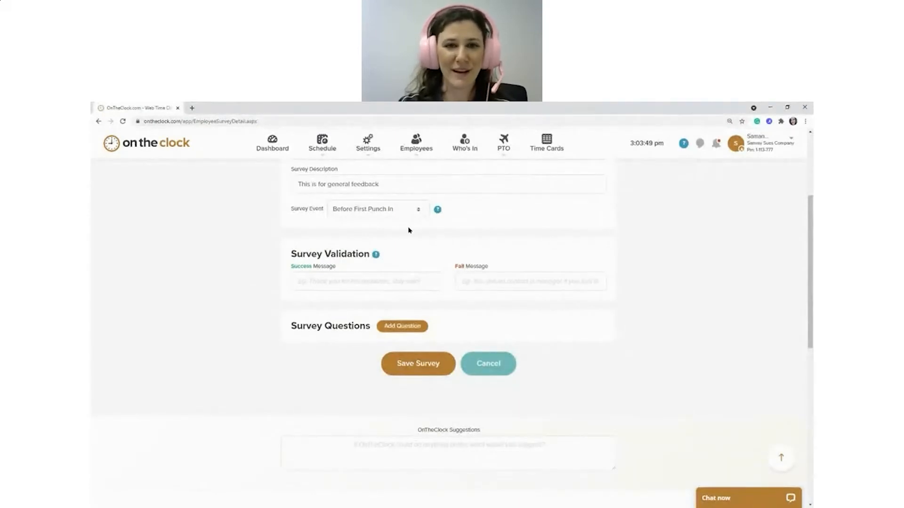
scroll(410, 230, "down", 1)
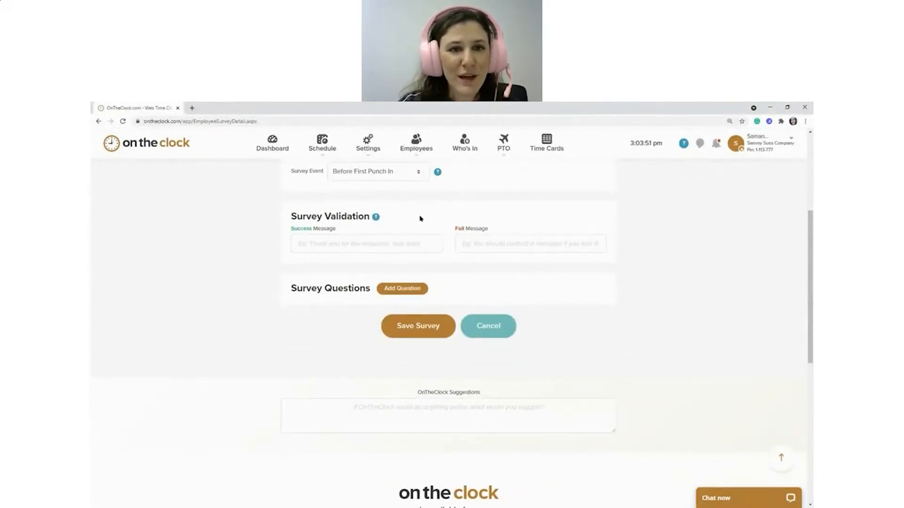
scroll(417, 218, "down", 1)
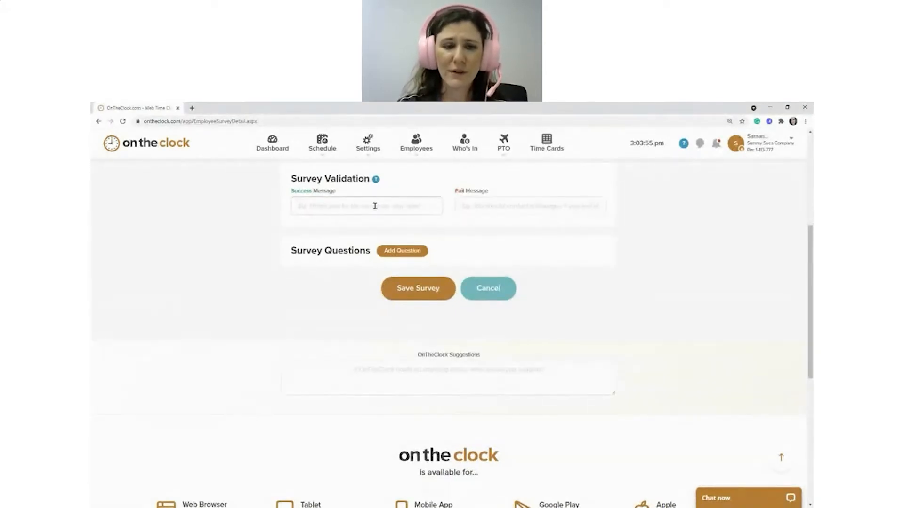
left_click(350, 206)
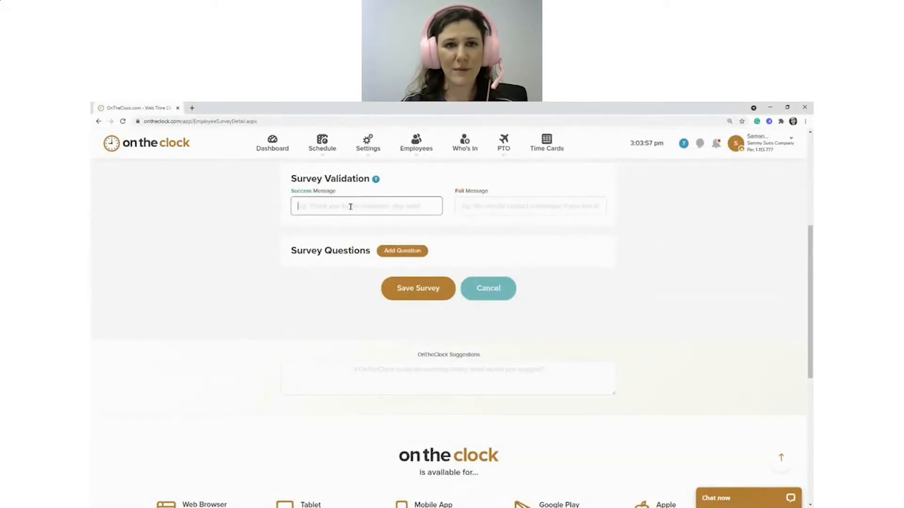
type("Thank ")
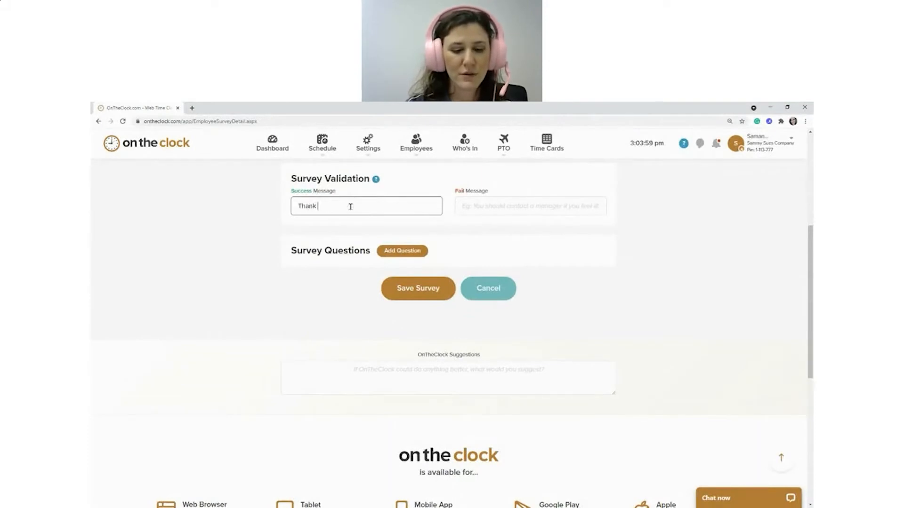
type("you for feedback")
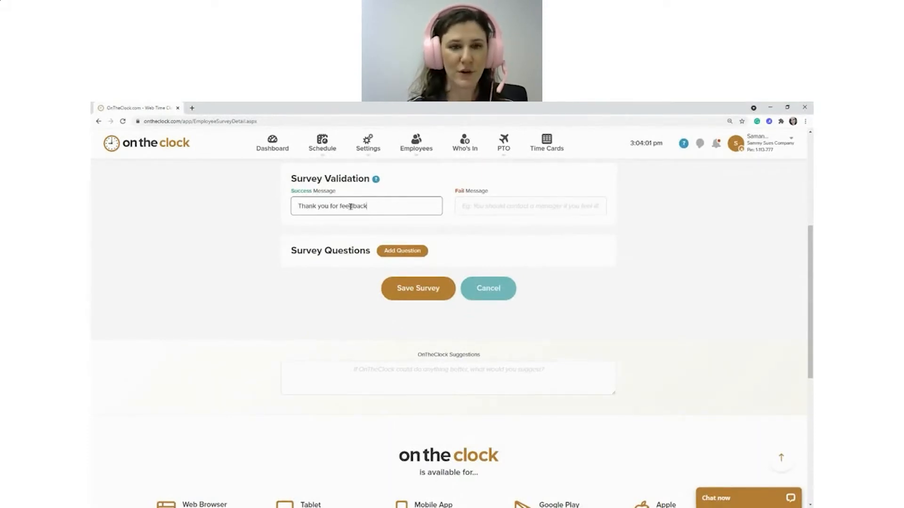
left_click(475, 211)
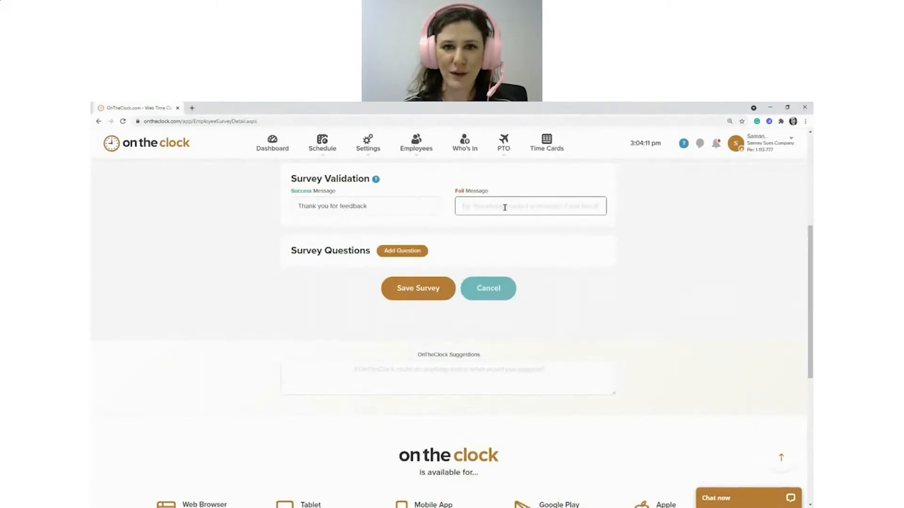
type("qontact")
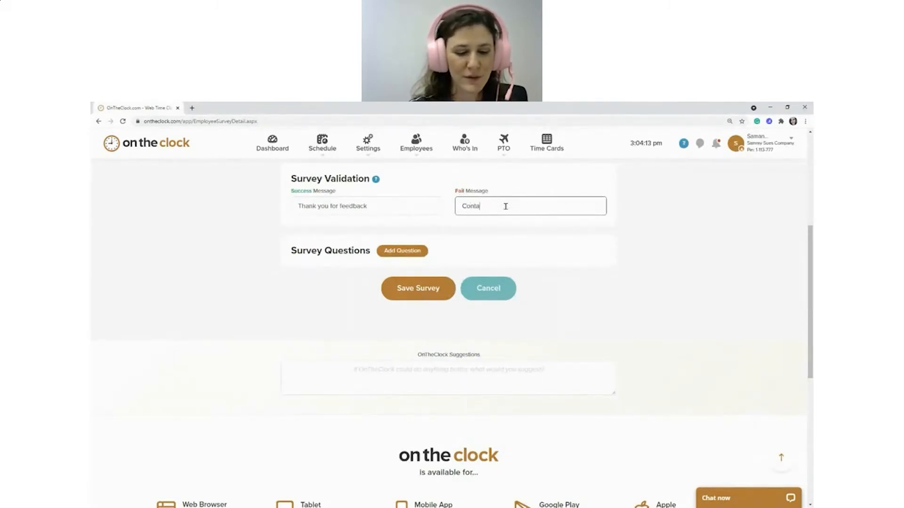
type(" a manager")
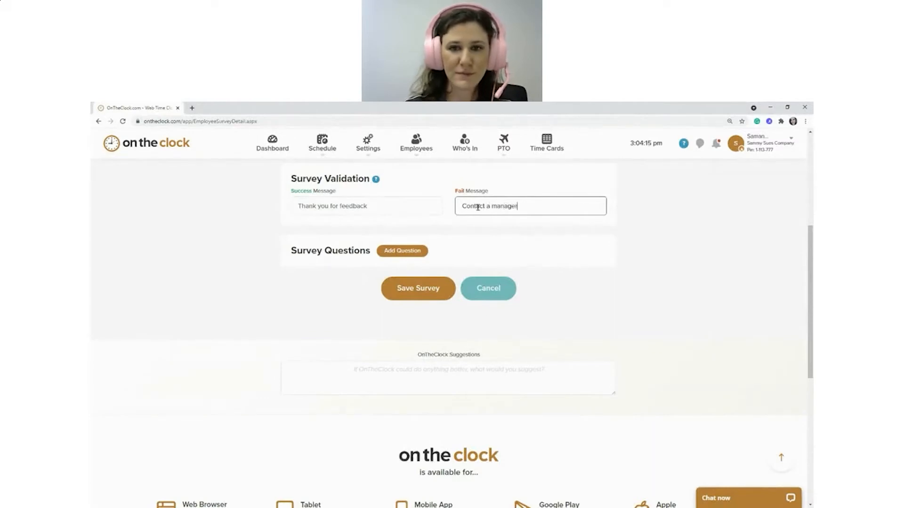
Add a survey question named "Question A" and mark it as required.
scroll(299, 244, "down", 1)
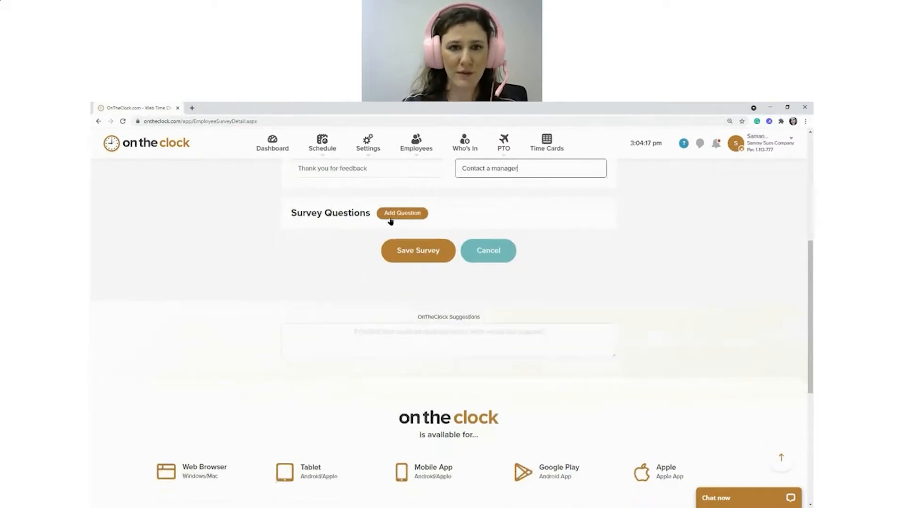
left_click(413, 213)
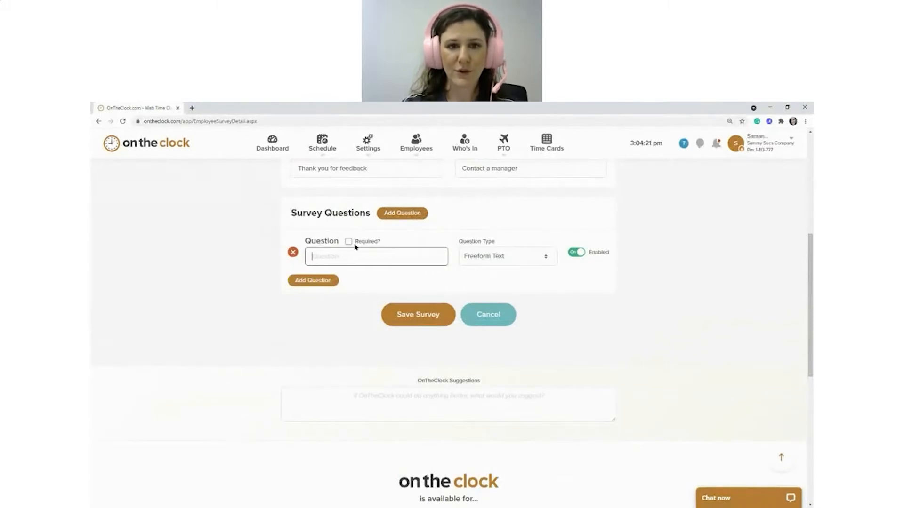
left_click(348, 241)
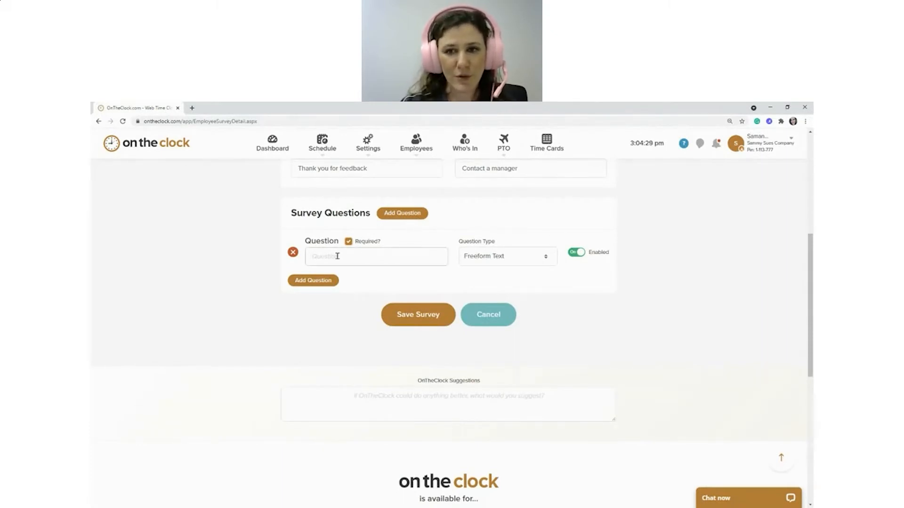
left_click(348, 242)
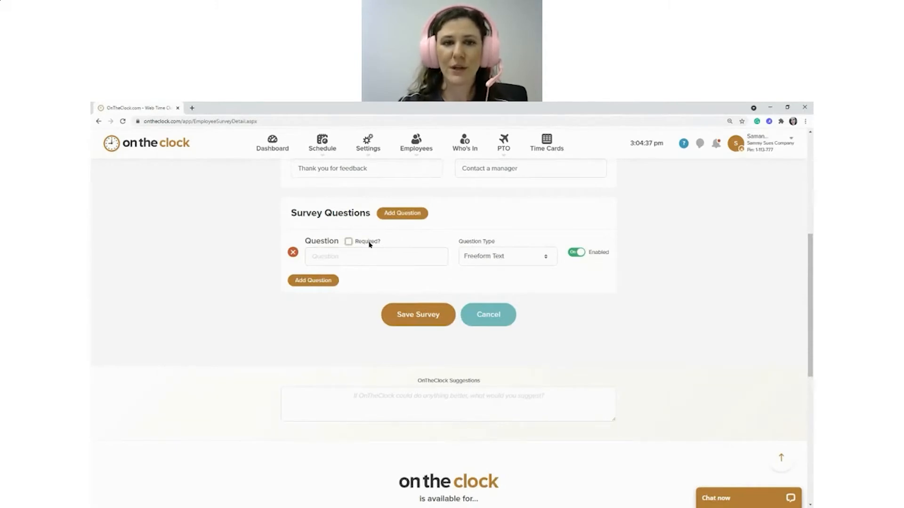
left_click(348, 242)
left_click(359, 257)
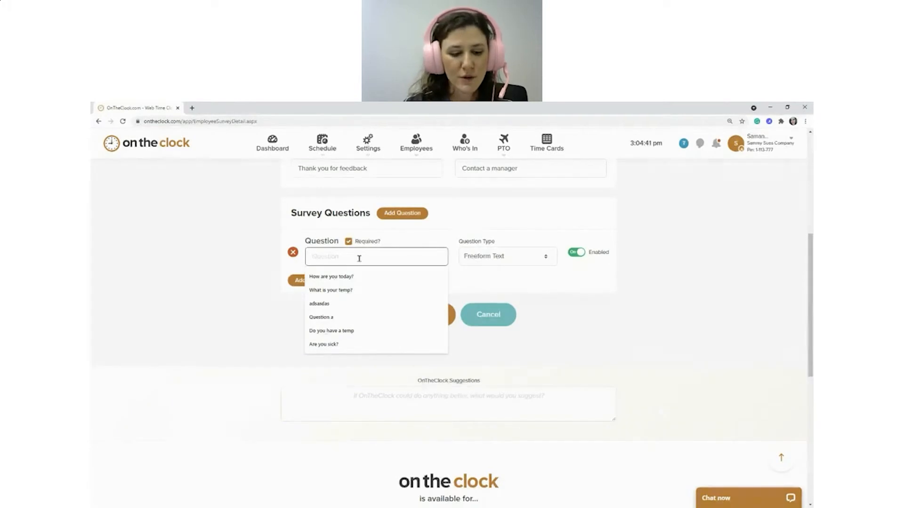
type("Question A")
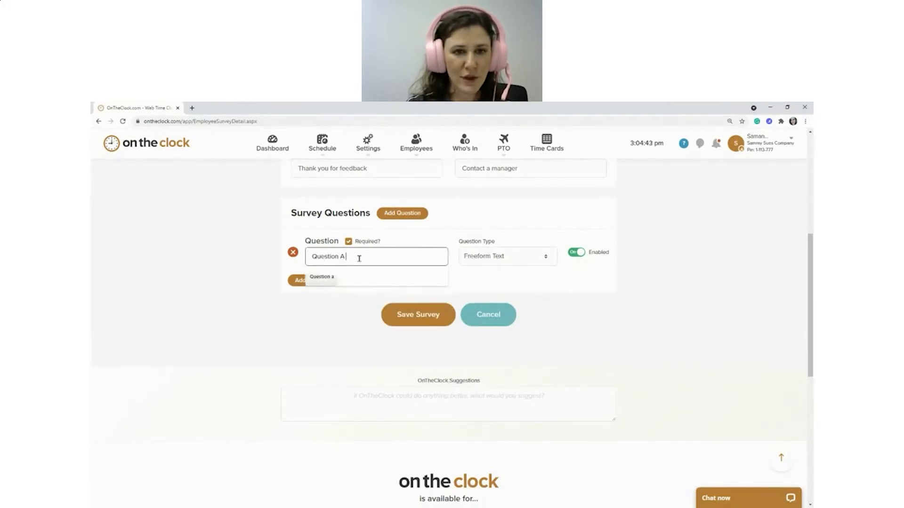
Try the Radio Buttons and Checkboxes types for Question A and settle on Radio Buttons.
left_click(529, 262)
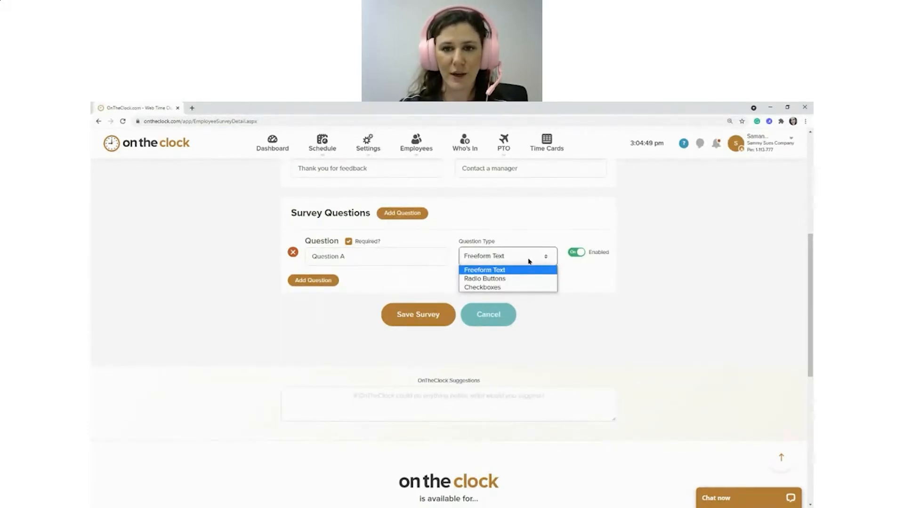
left_click(509, 279)
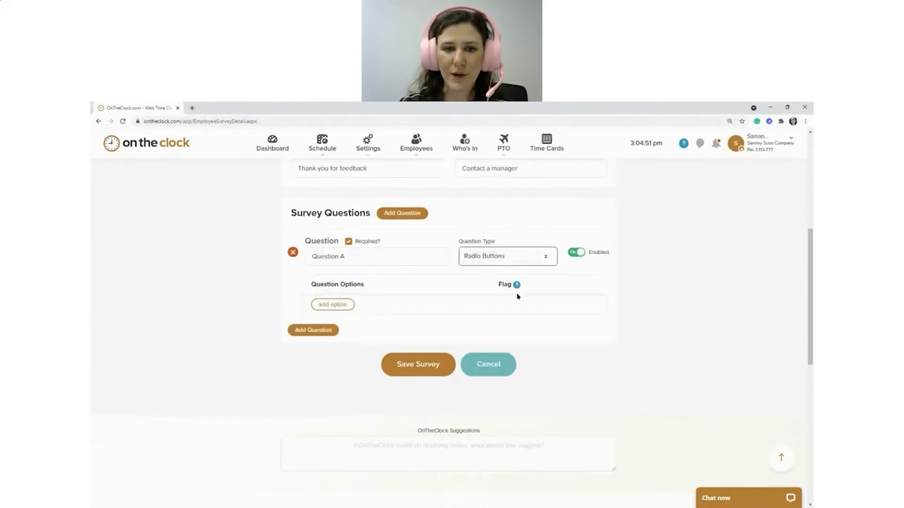
left_click(529, 262)
left_click(520, 286)
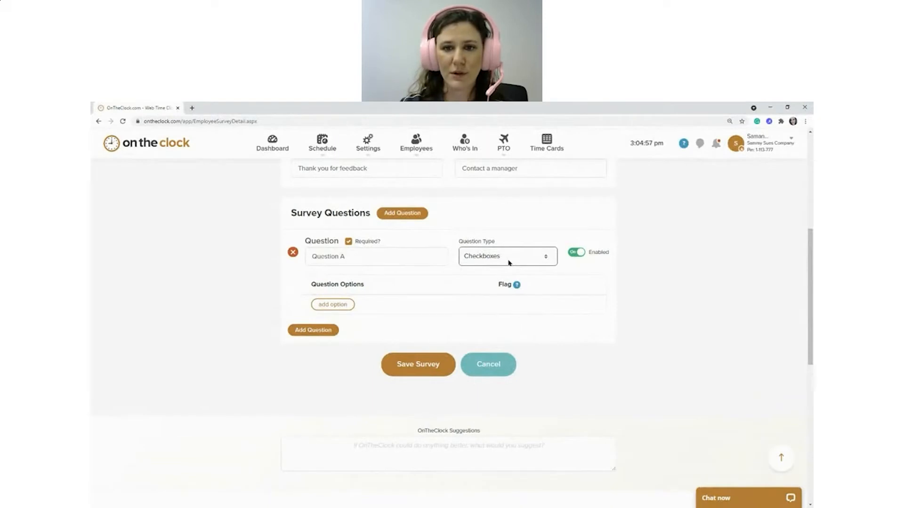
left_click(549, 261)
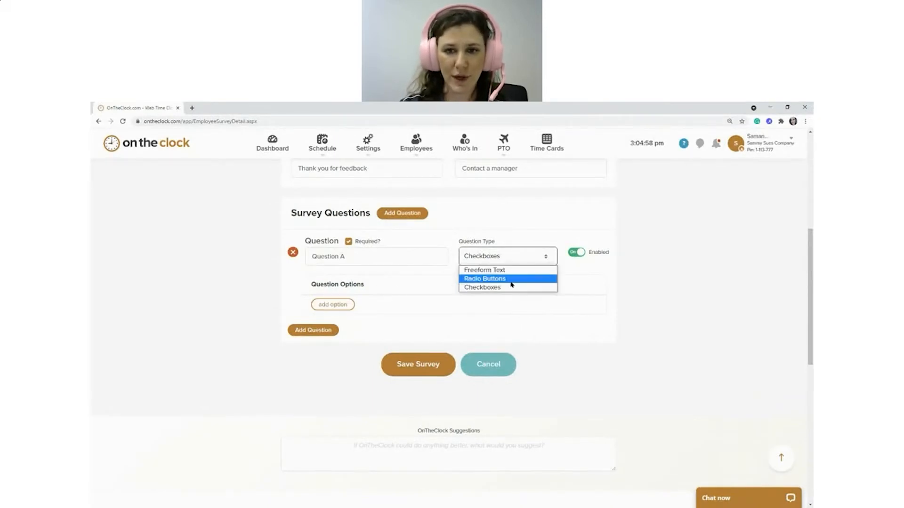
left_click(510, 282)
Add two answer options to Question A, named "Answer A" and "Answer b".
left_click(336, 305)
left_click(413, 307)
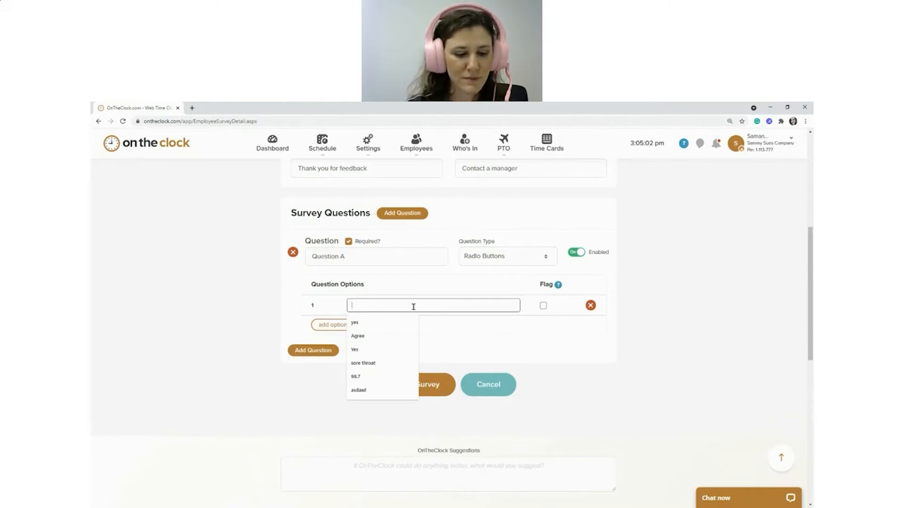
type("Answer A")
left_click(333, 325)
type("Ans")
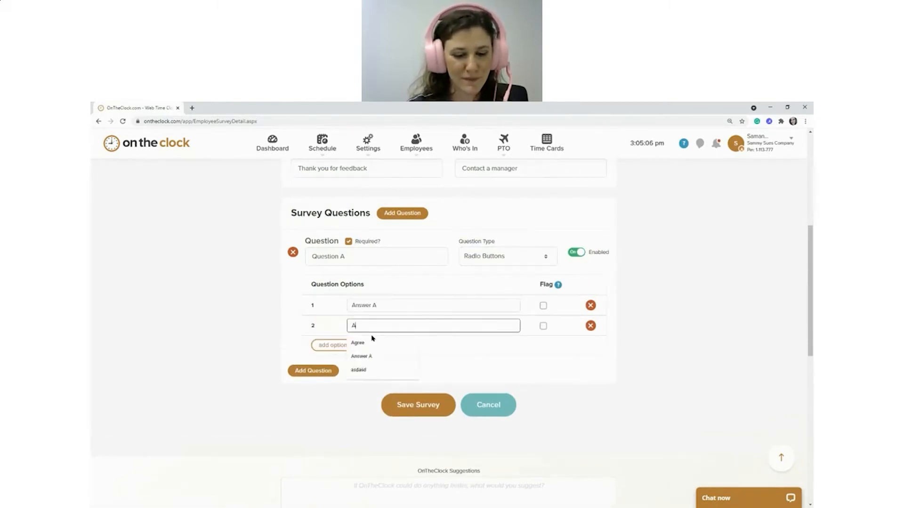
type("wer b")
left_click(532, 357)
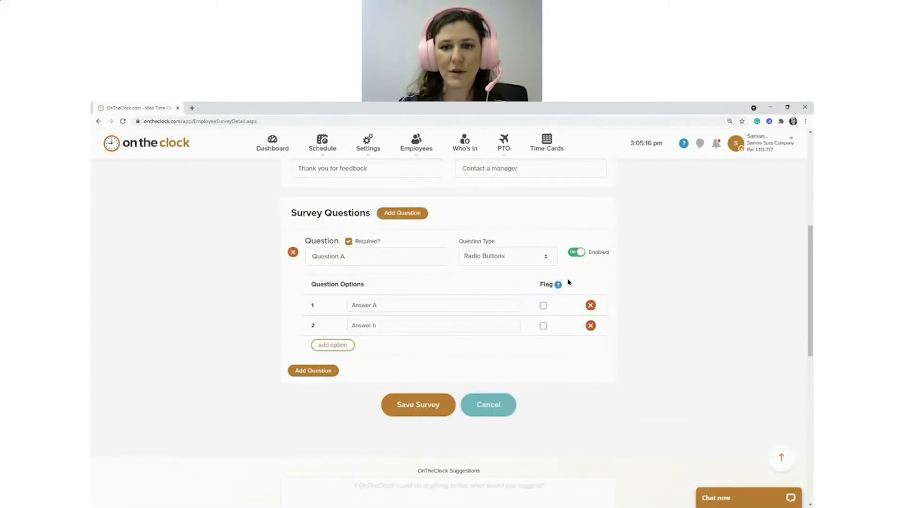
Flag the "Answer b" option of Question A and cancel the new survey without saving it.
left_click(543, 327)
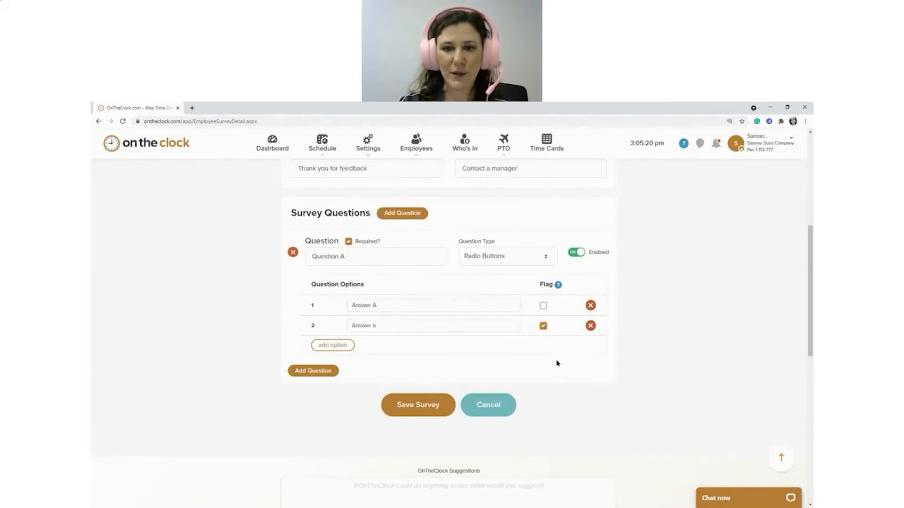
scroll(556, 363, "up", 2)
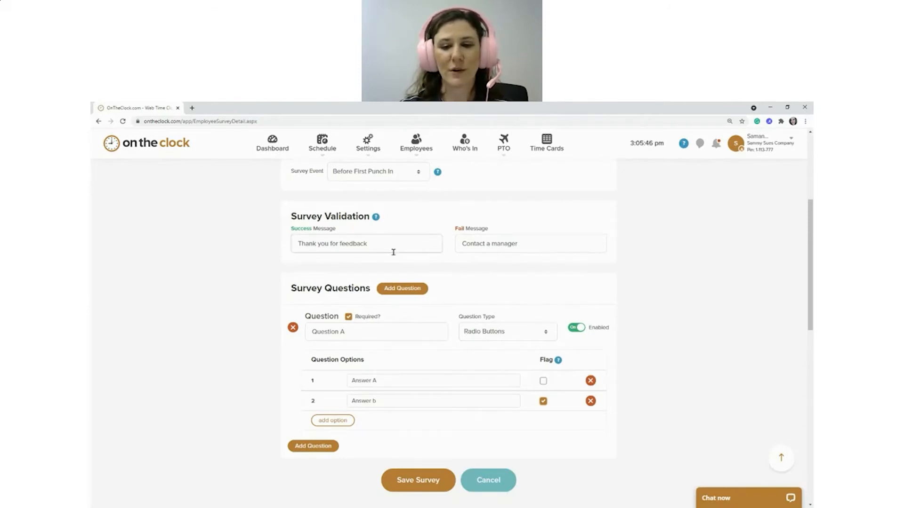
scroll(484, 404, "down", 1)
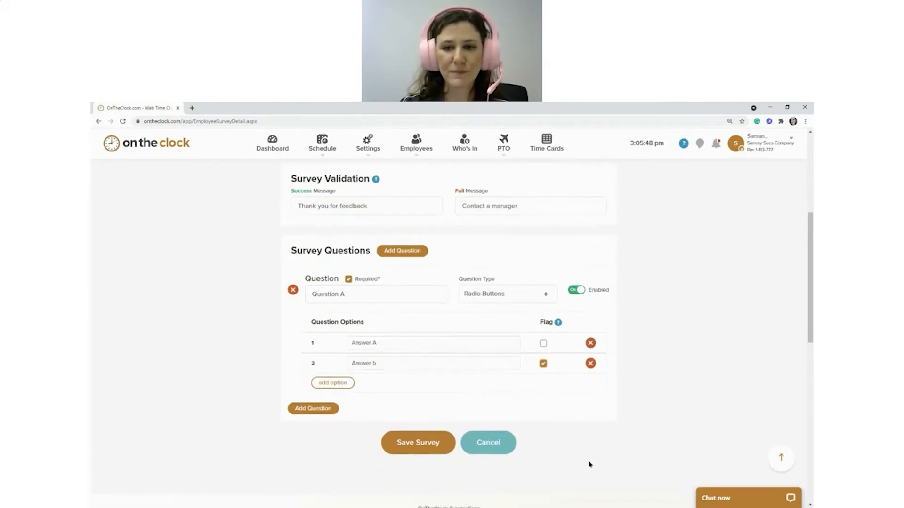
left_click(494, 446)
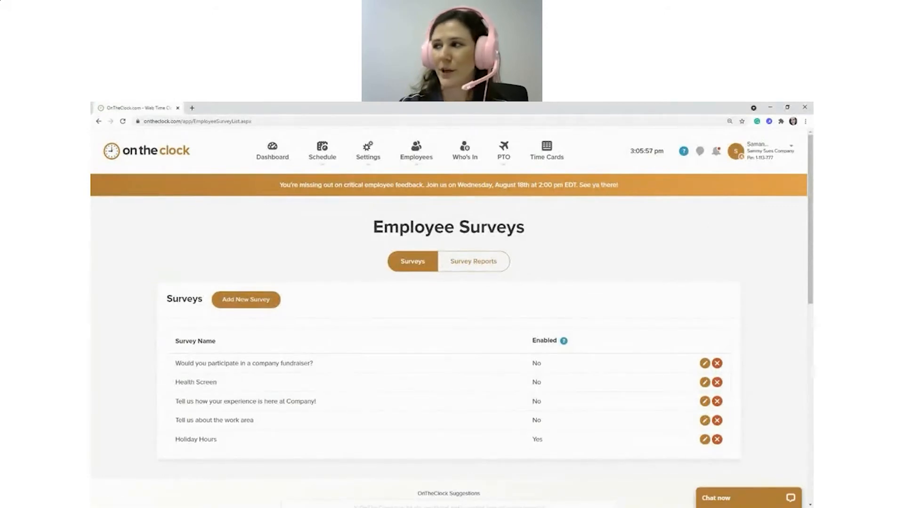
Switch to the online employee time clock, log in with the prefilled credentials and submit the Holiday Hours survey with the answer Yes.
key("alt+Tab")
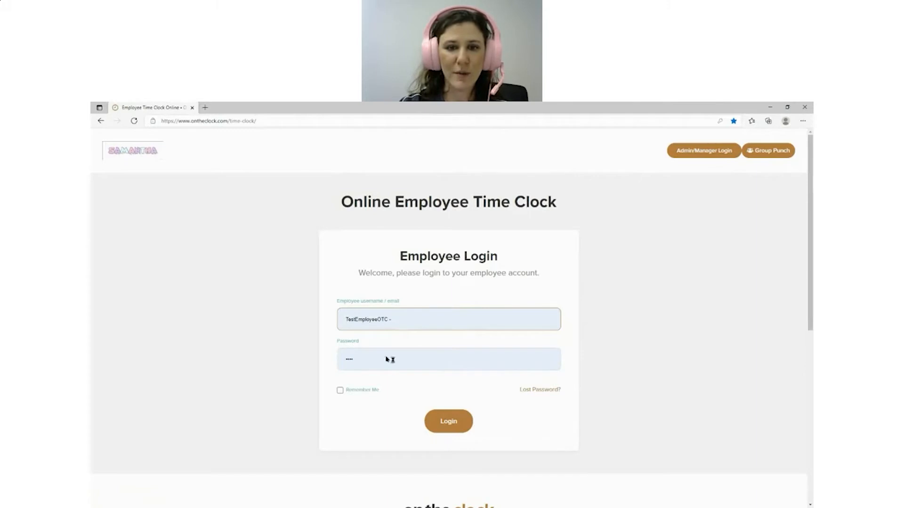
left_click(460, 424)
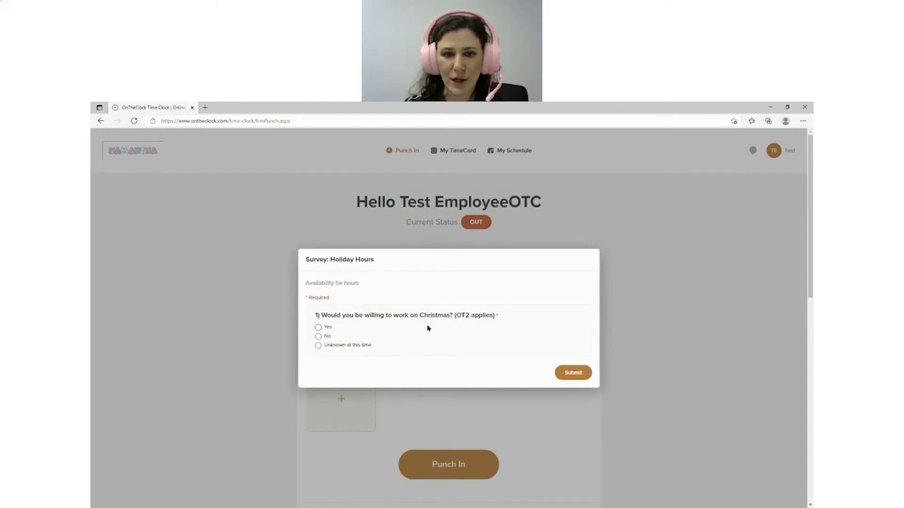
left_click(319, 328)
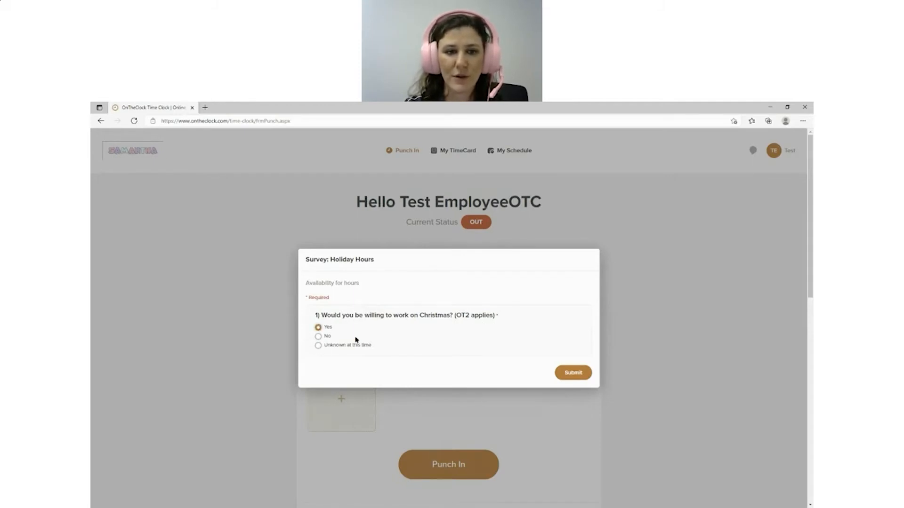
left_click(572, 374)
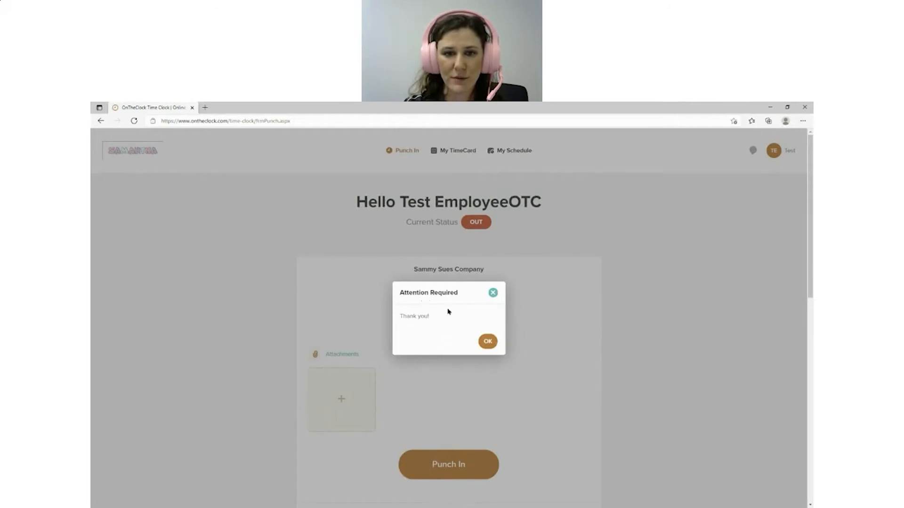
left_click(488, 342)
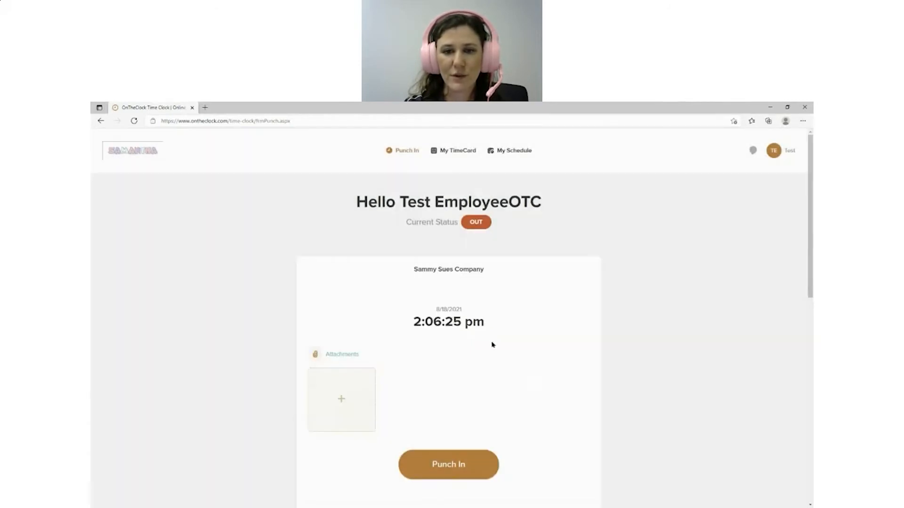
Punch in the test employee on the web time clock, confirm the punch and minimize the browser window.
scroll(475, 327, "down", 3)
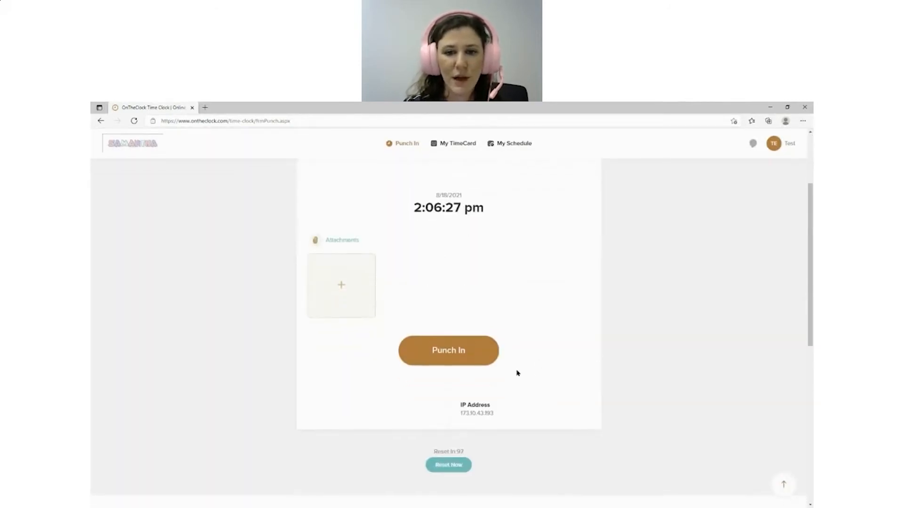
left_click(440, 352)
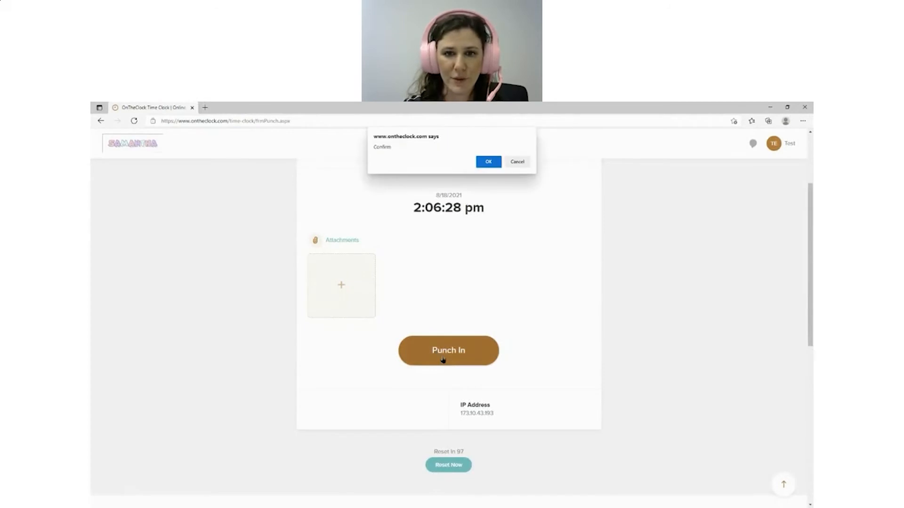
left_click(483, 165)
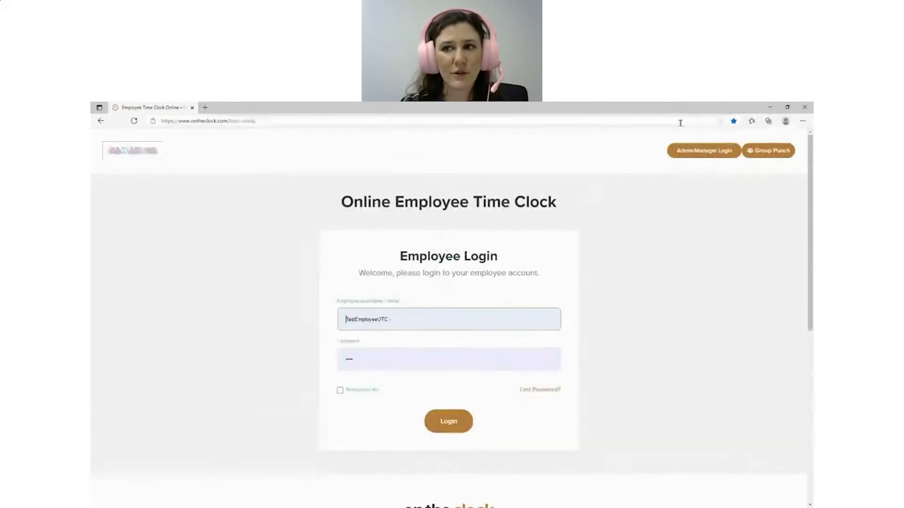
left_click(768, 109)
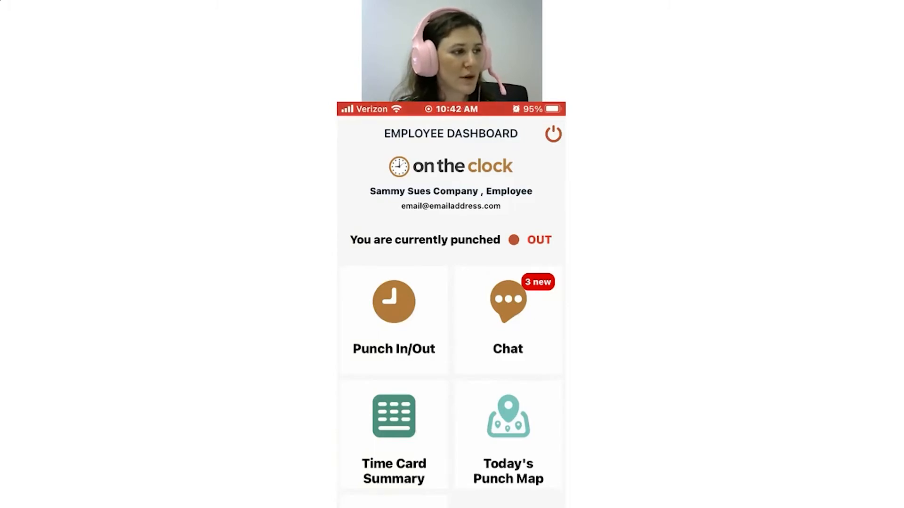
Open Punch In/Out in the OnTheClock mobile app and submit the company fundraiser survey with "Yes, Absolutely!".
scroll(451, 311, "down", 3)
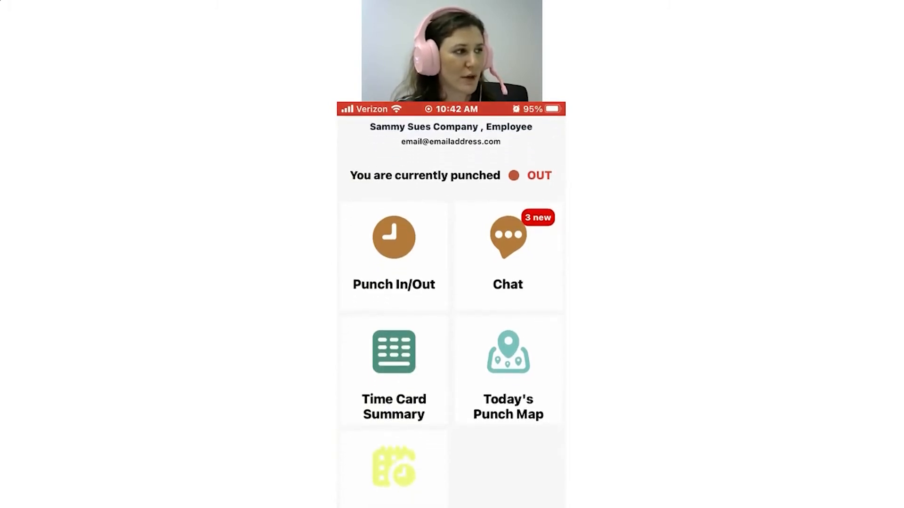
left_click(394, 257)
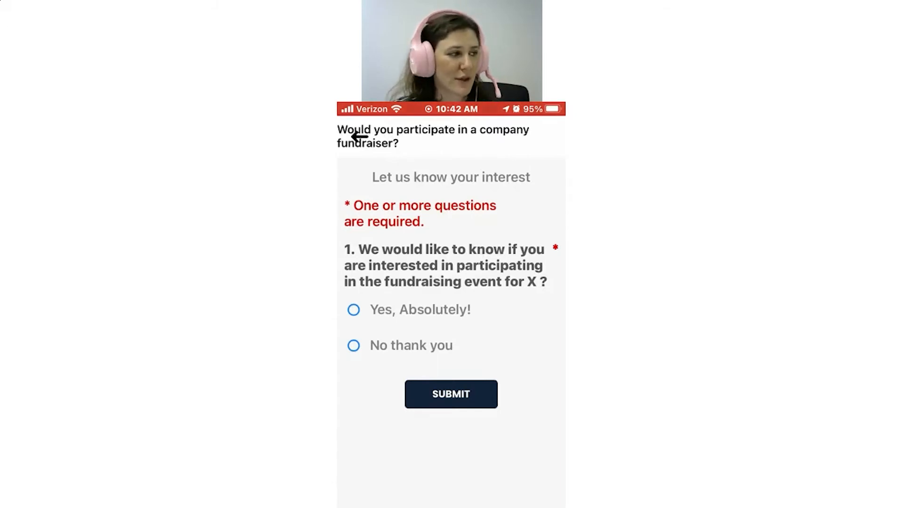
left_click(354, 310)
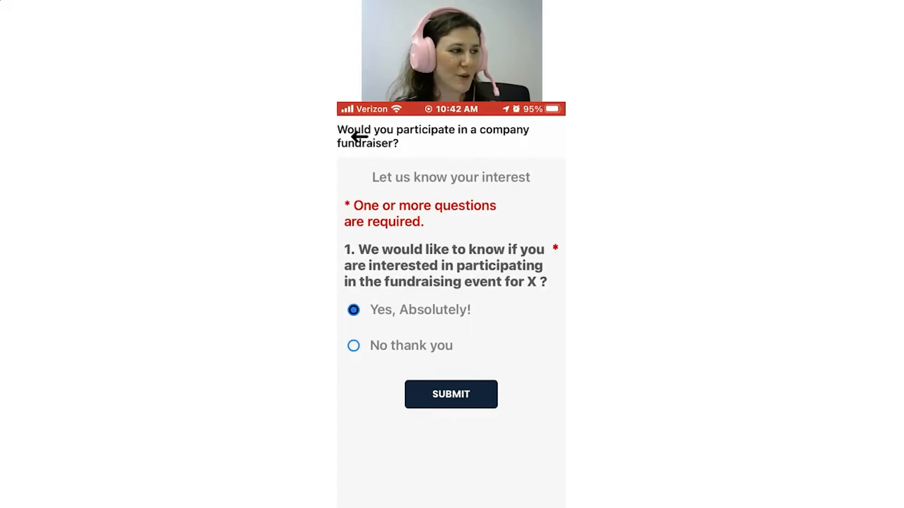
left_click(450, 394)
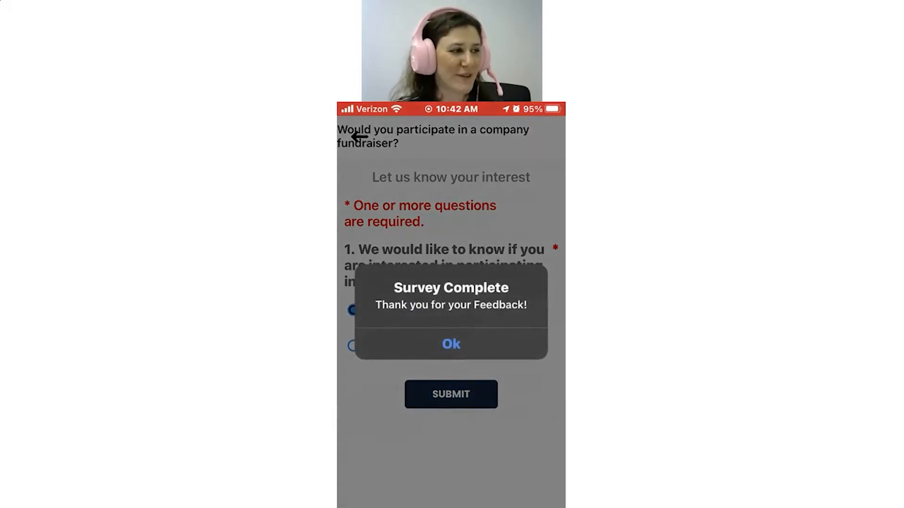
left_click(451, 344)
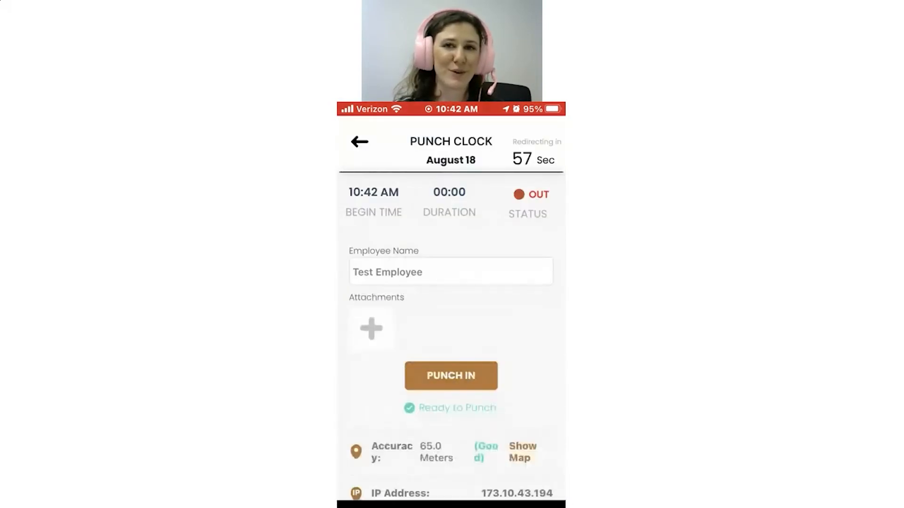
Punch in the test employee from the mobile punch clock and acknowledge the completed punch.
scroll(449, 339, "down", 1)
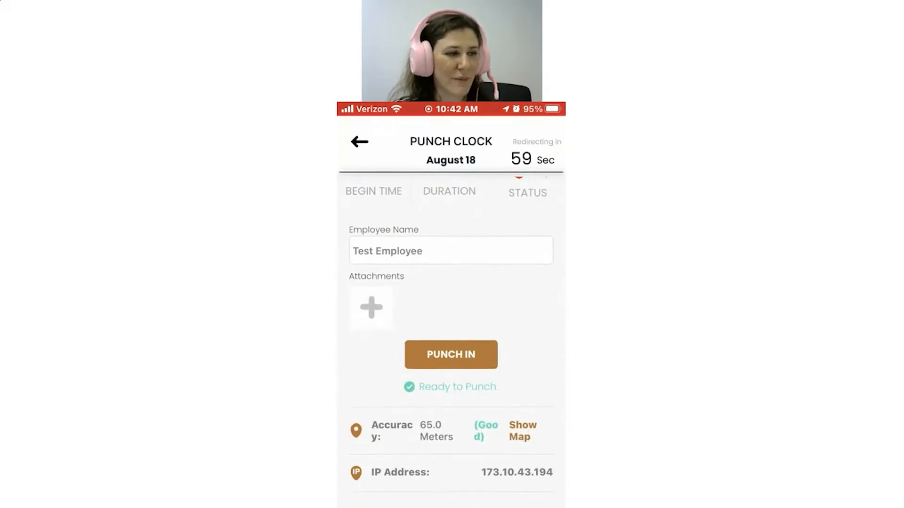
left_click(450, 354)
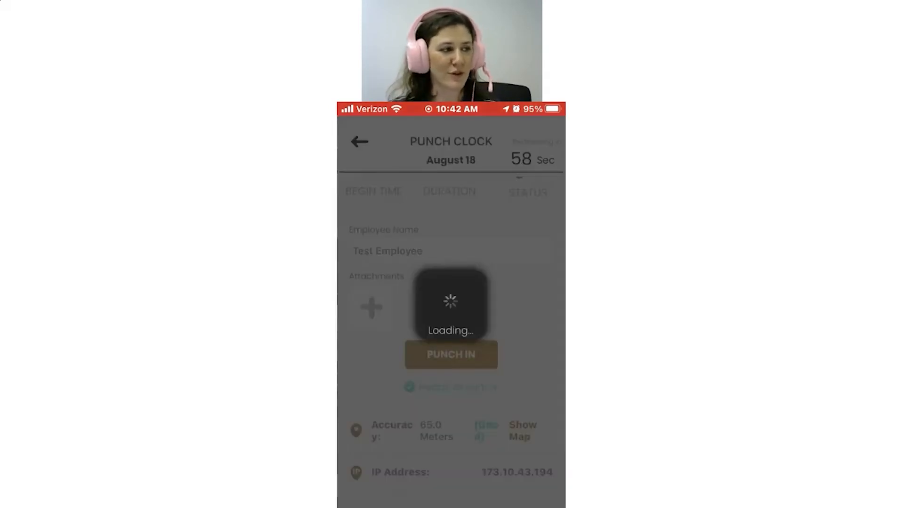
left_click(447, 328)
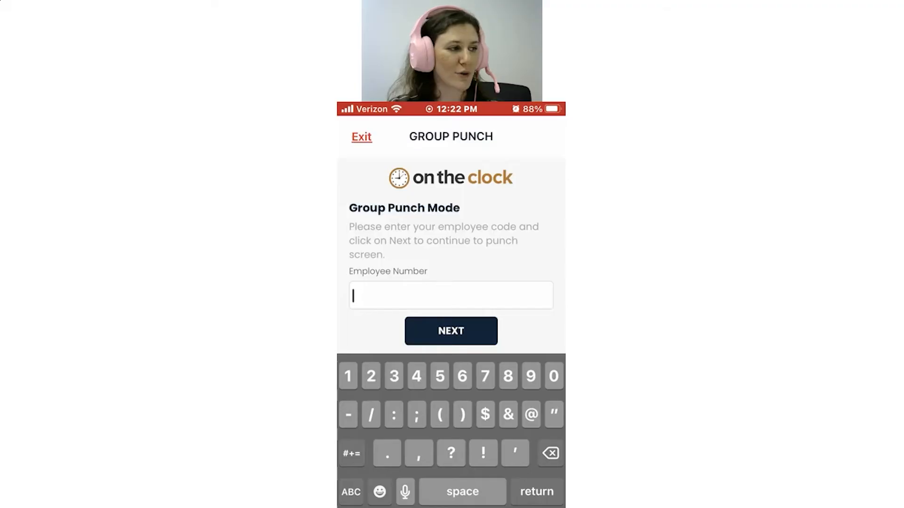
Punch in an employee through Group Punch with their employee number, answering "Unknown at this time" in the Holiday Hours survey.
type("62")
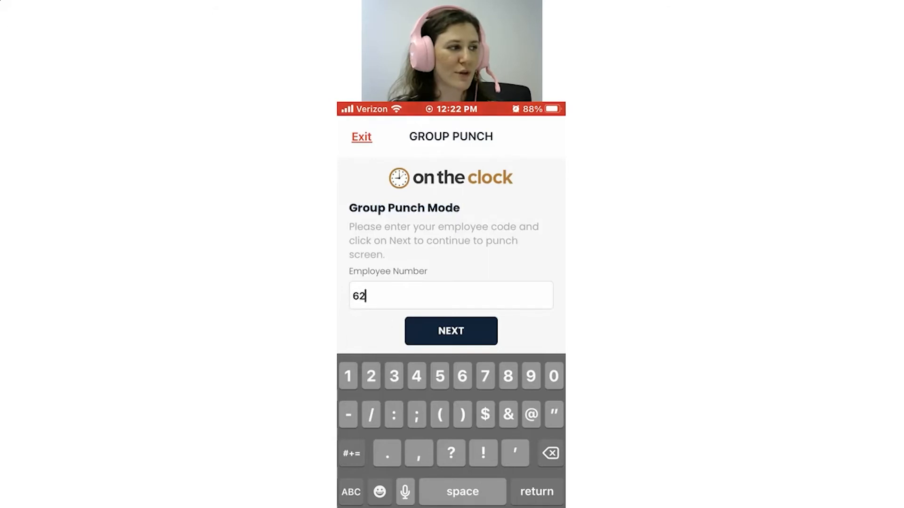
left_click(451, 331)
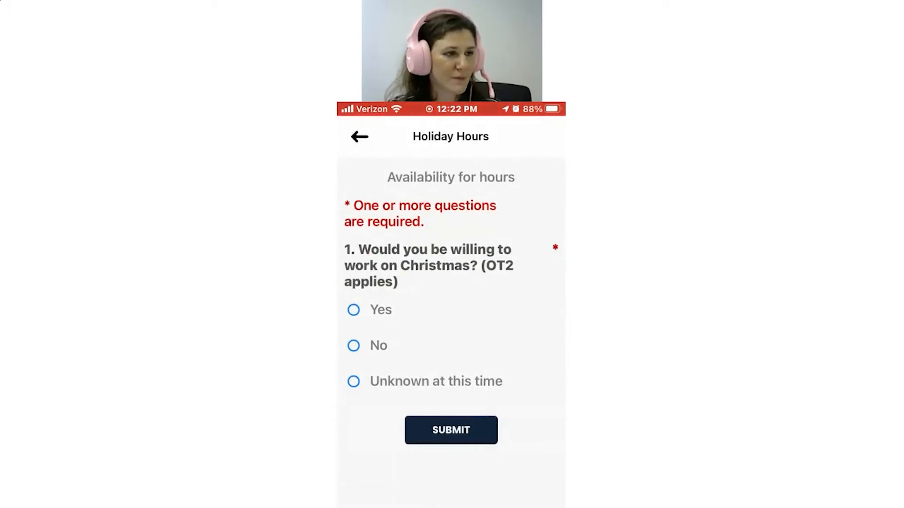
left_click(354, 382)
left_click(451, 430)
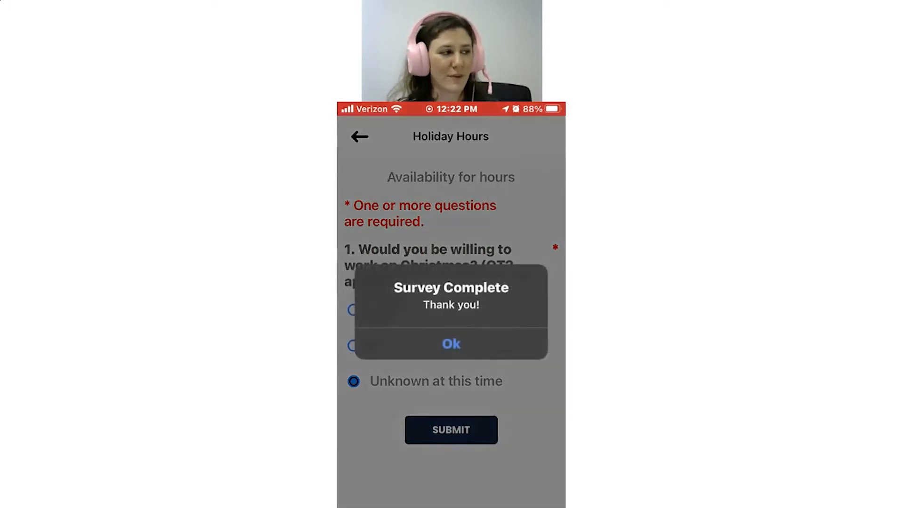
left_click(451, 344)
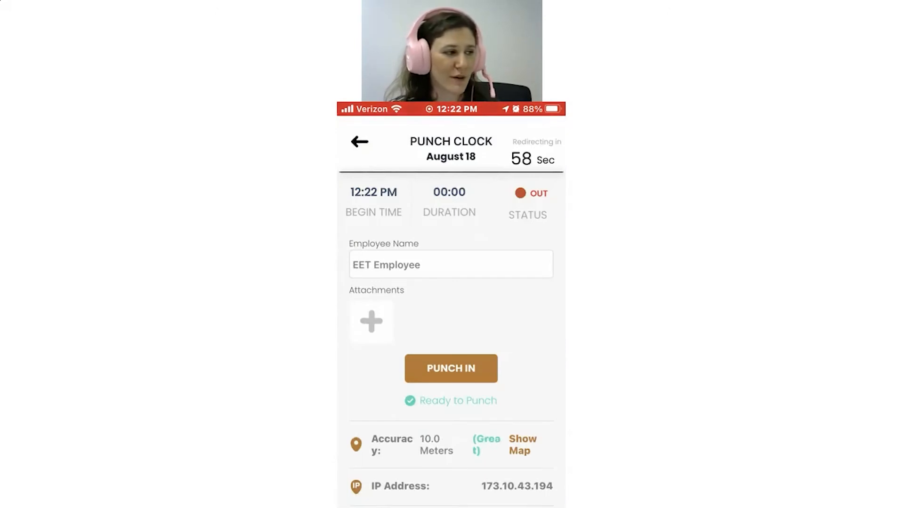
left_click(451, 368)
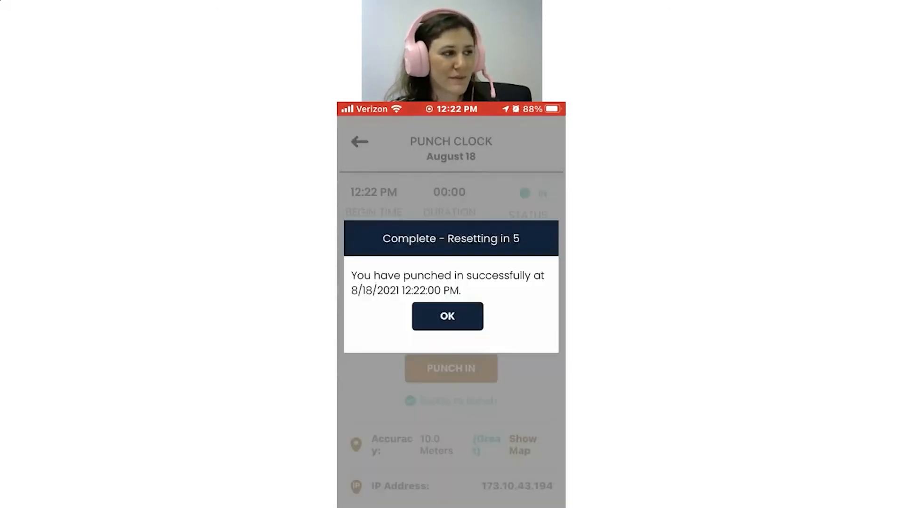
left_click(448, 316)
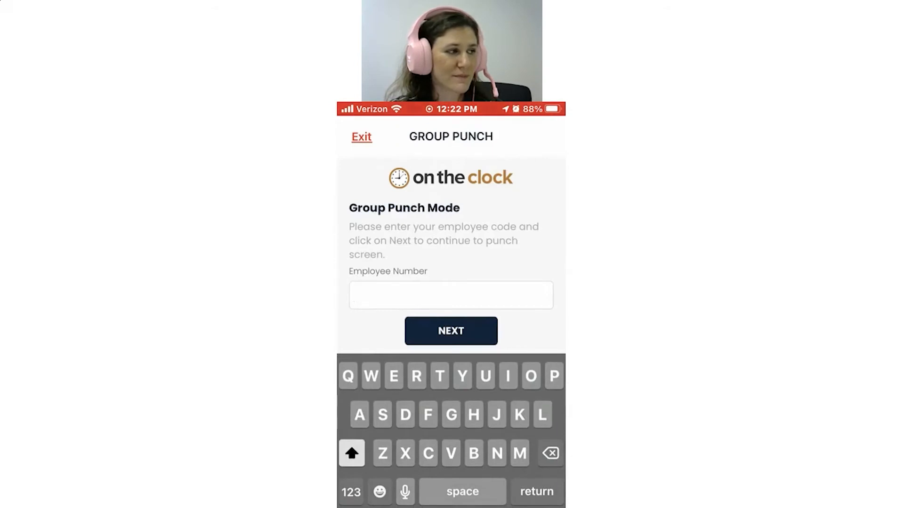
Punch in a second employee through Group Punch with their employee number, answering "No" in the Holiday Hours survey.
left_click(351, 492)
type("1003")
left_click(451, 330)
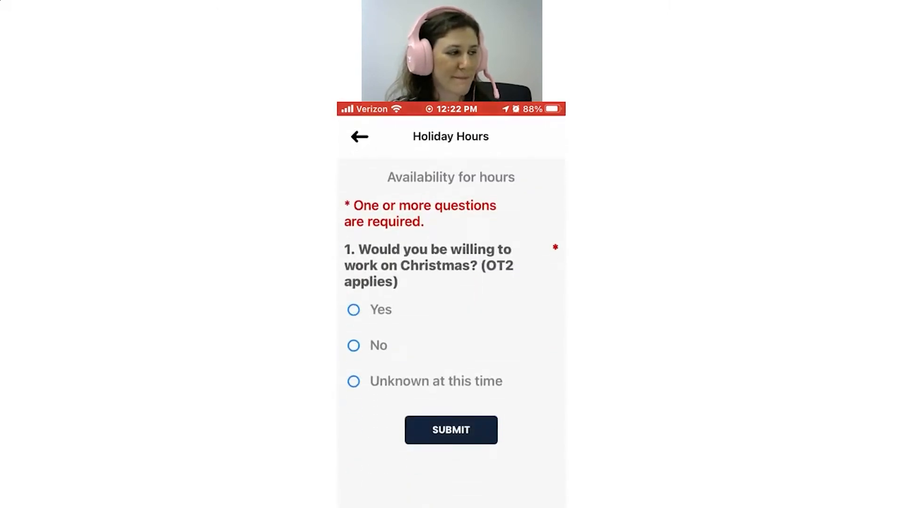
left_click(354, 345)
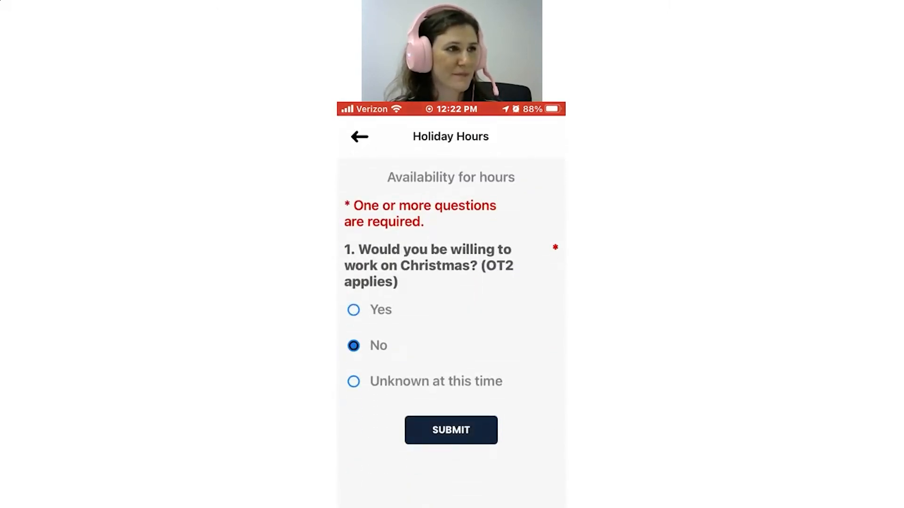
left_click(451, 430)
left_click(451, 344)
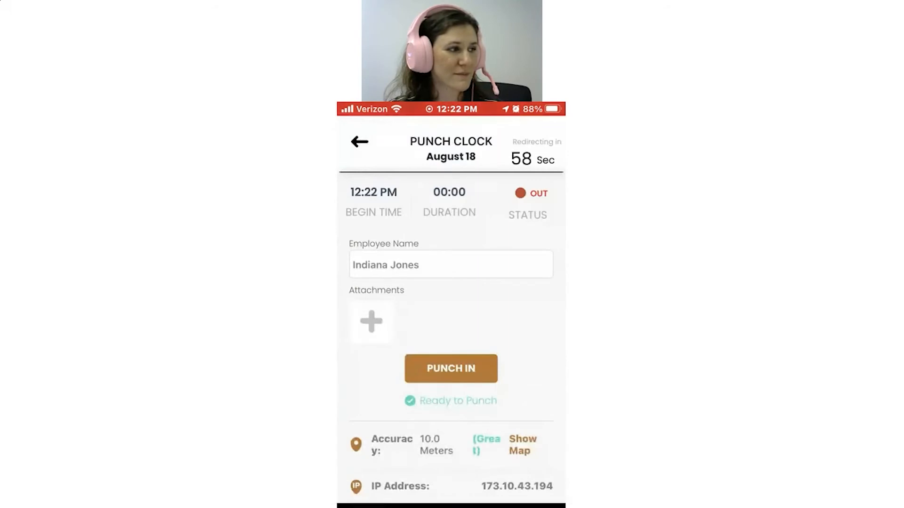
left_click(451, 368)
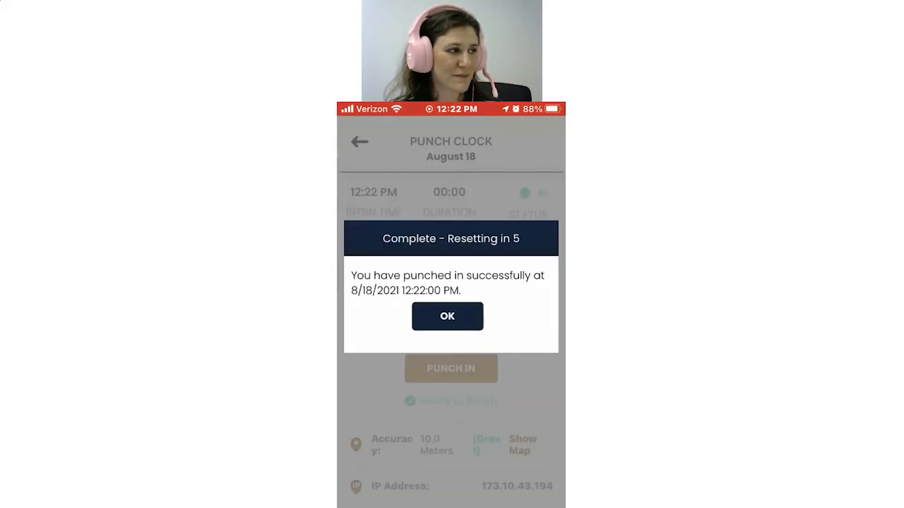
left_click(447, 316)
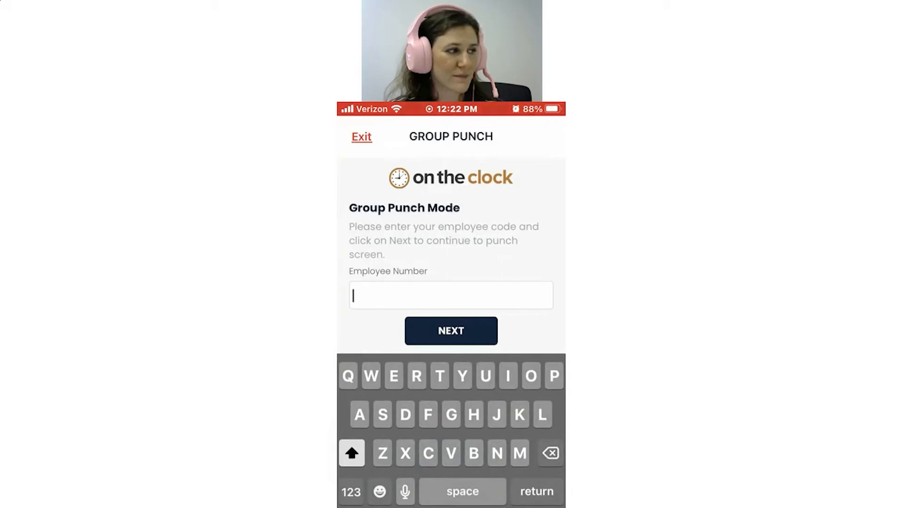
Punch out an employee through Group Punch with their employee number and acknowledge the completed punch.
type("002")
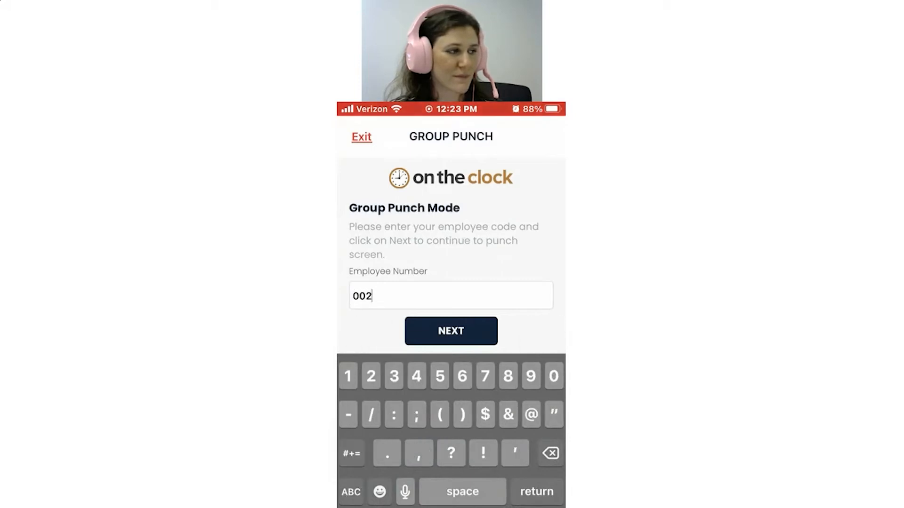
type("555")
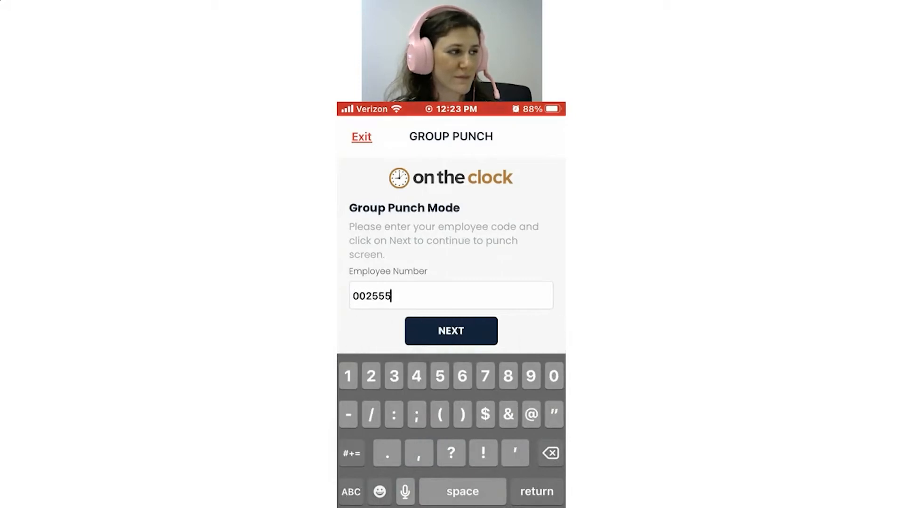
key("Return")
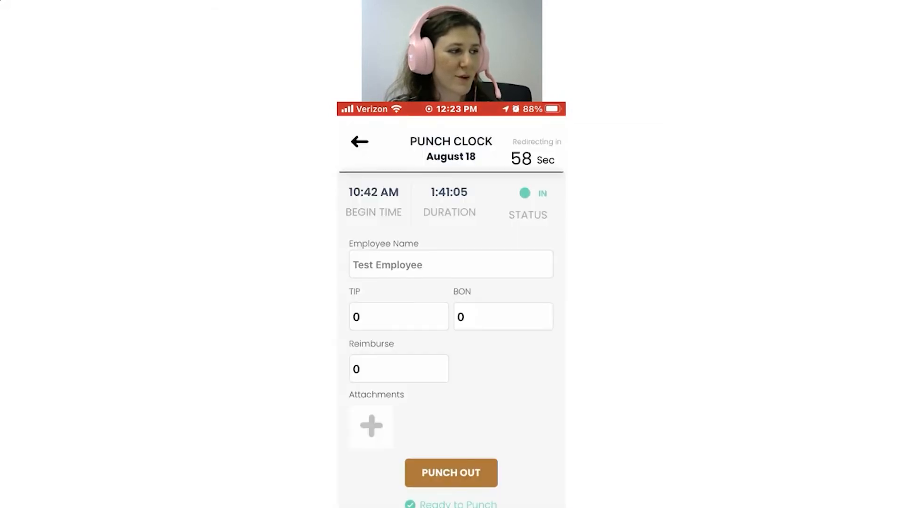
left_click(451, 473)
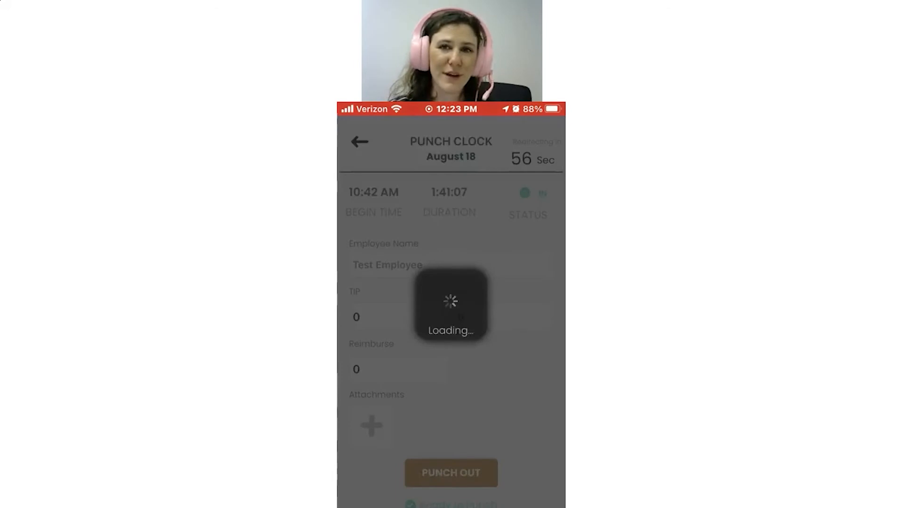
left_click(447, 317)
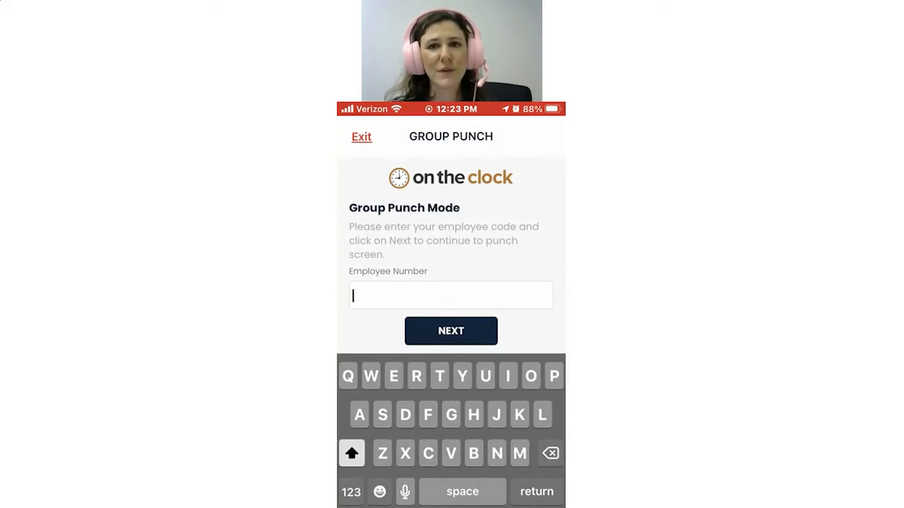
Punch in a third employee through Group Punch with their employee number, answering "Yes" in the Holiday Hours survey.
left_click(351, 492)
type("18")
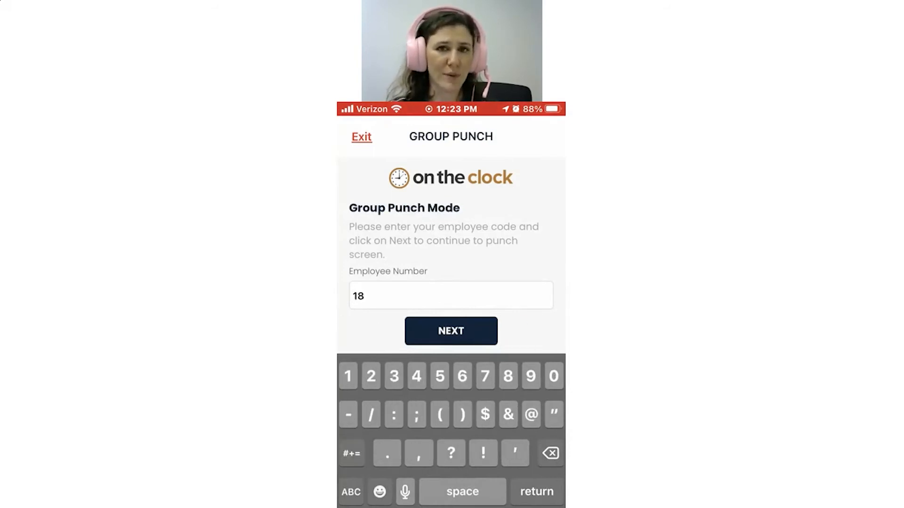
type("38")
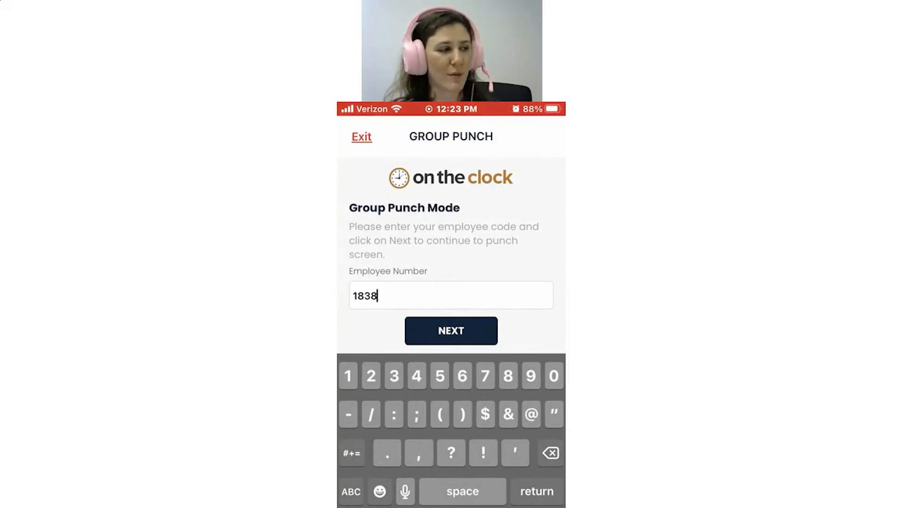
type("3")
left_click(451, 330)
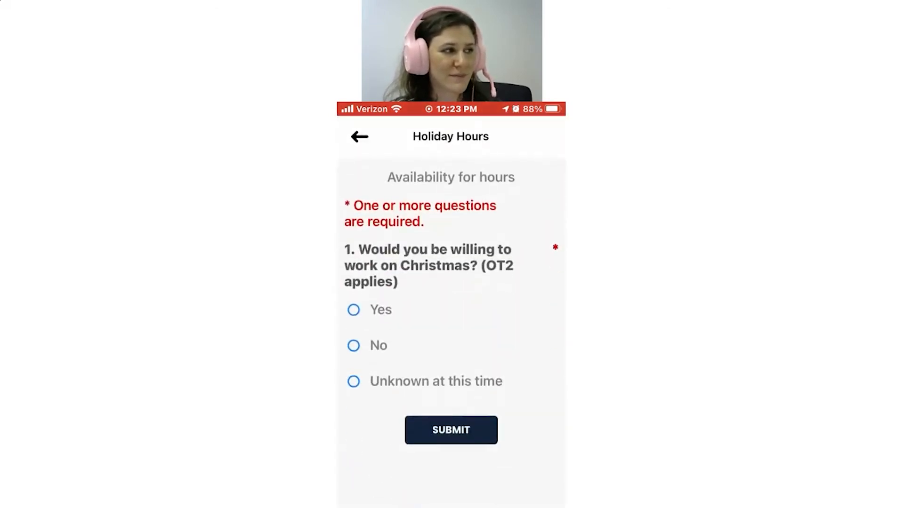
left_click(353, 309)
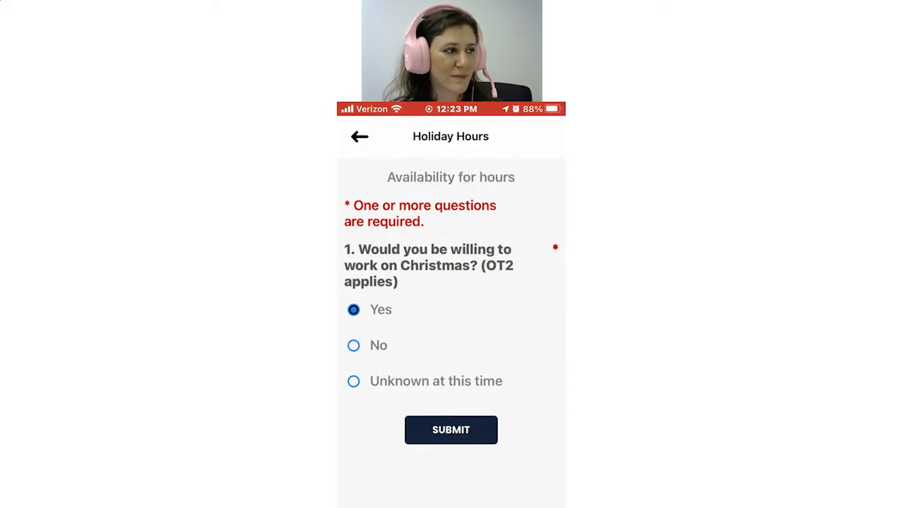
left_click(451, 430)
left_click(451, 343)
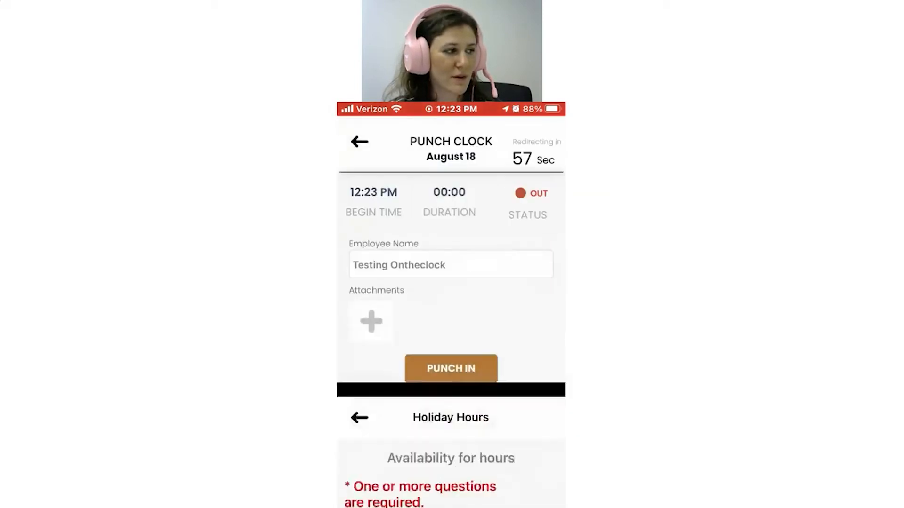
left_click(451, 368)
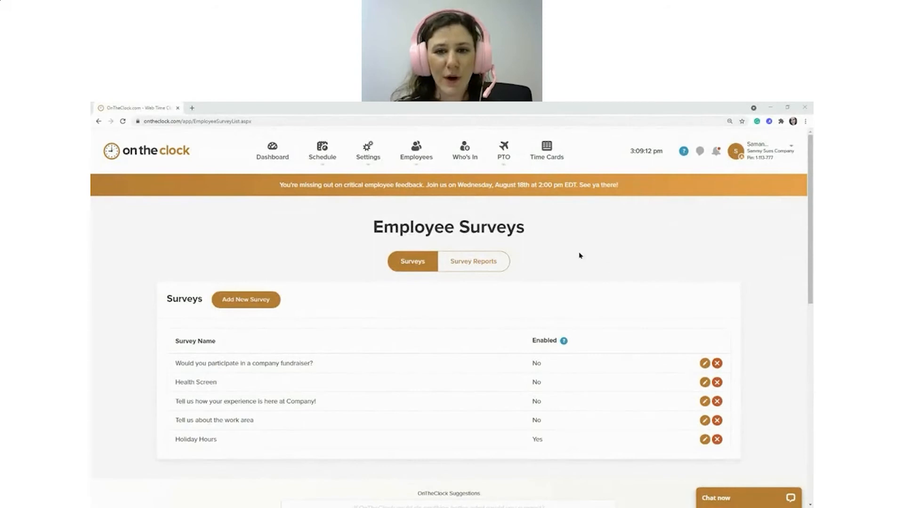
Open the survey reports of Employee Surveys on the web to view the Holiday Hours responses.
scroll(558, 252, "down", 1)
scroll(576, 252, "up", 1)
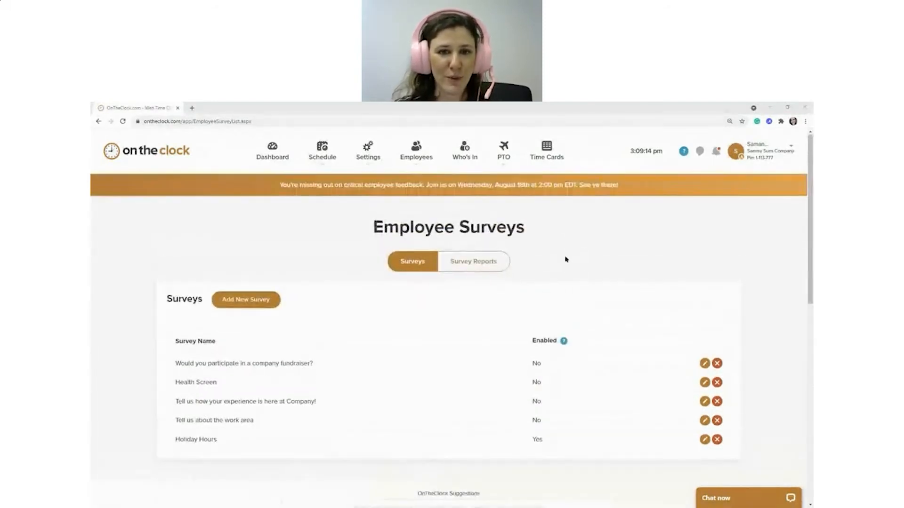
left_click(370, 160)
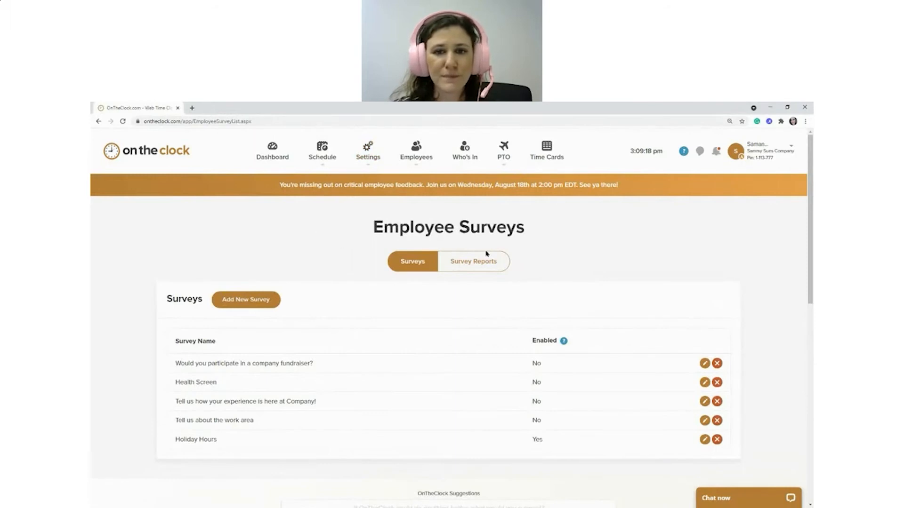
left_click(476, 263)
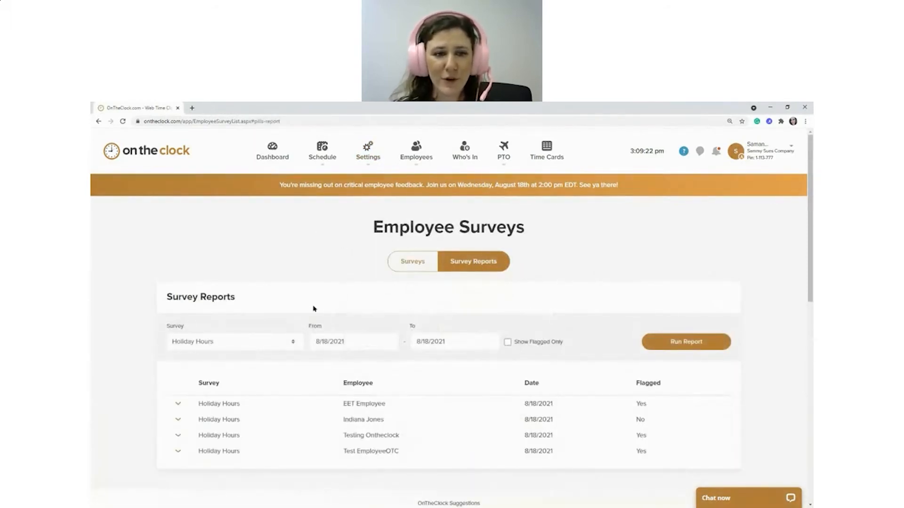
scroll(296, 266, "down", 1)
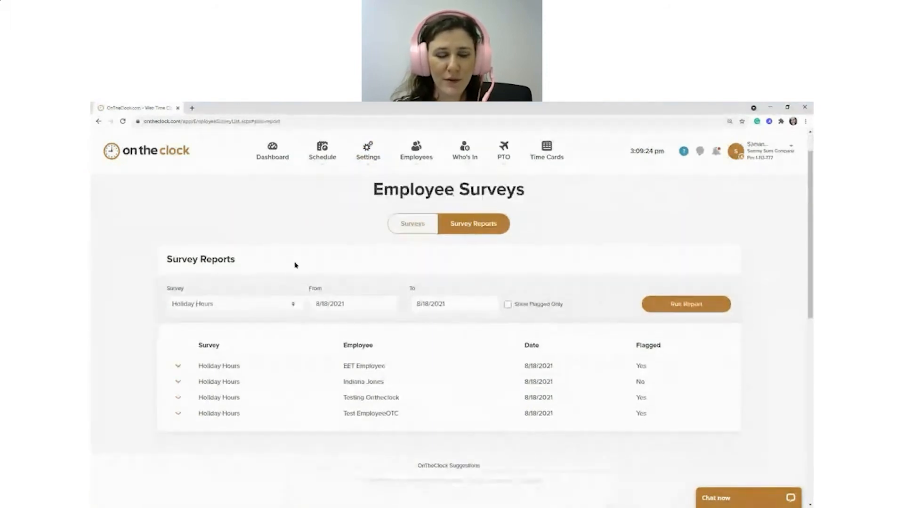
Check which surveys can be reported on, keeping Holiday Hours selected, and expand the first response to see its answer.
left_click(276, 308)
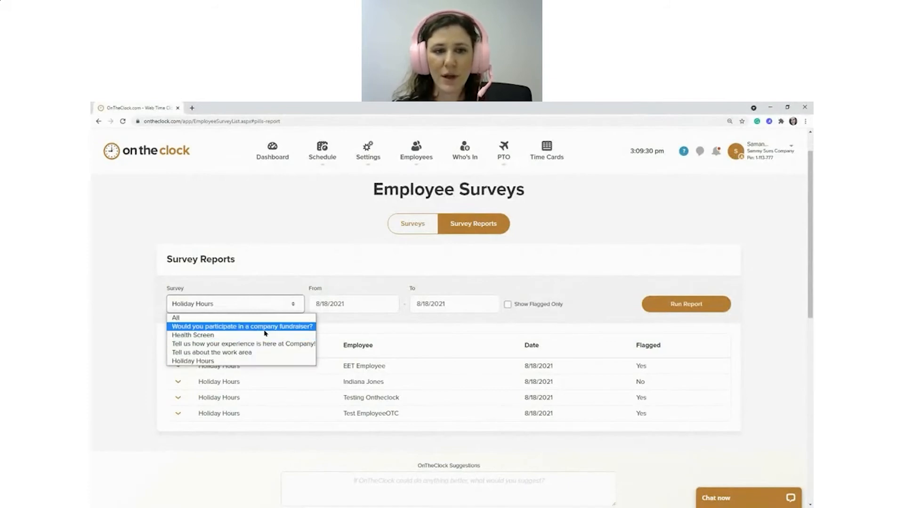
left_click(271, 277)
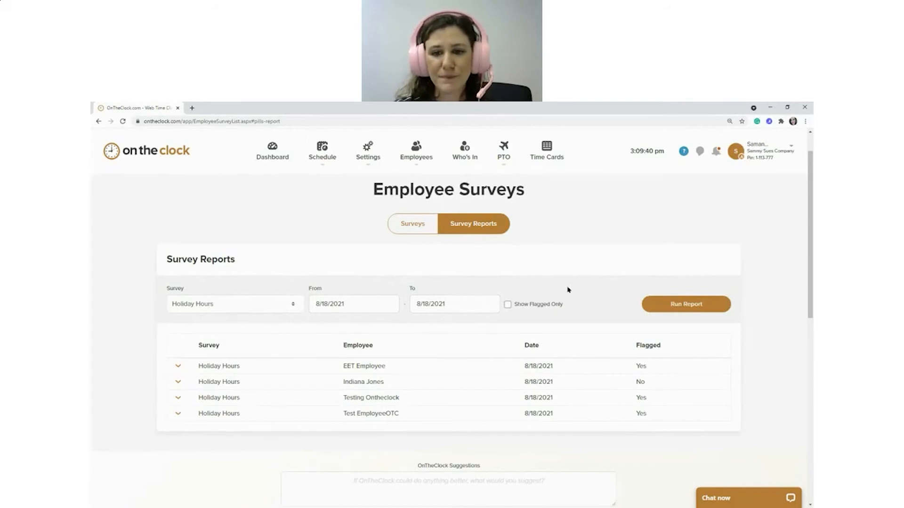
scroll(497, 337, "down", 1)
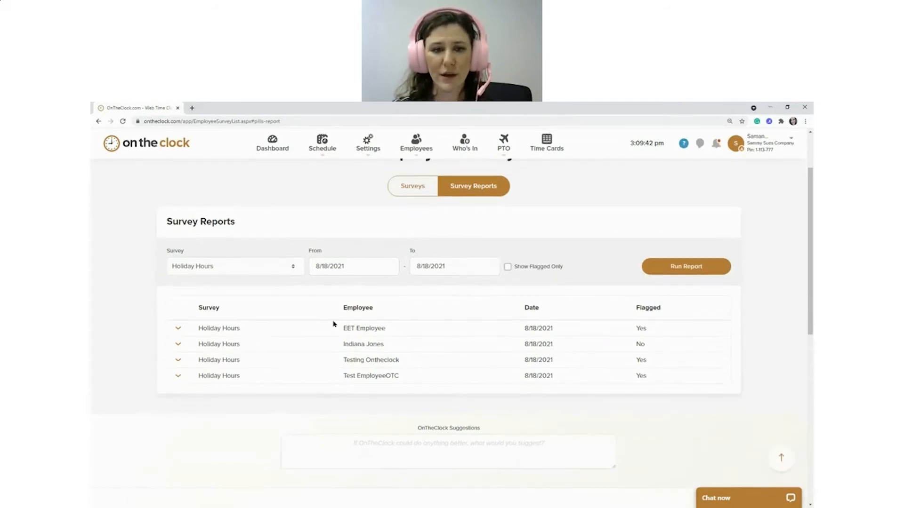
left_click(178, 329)
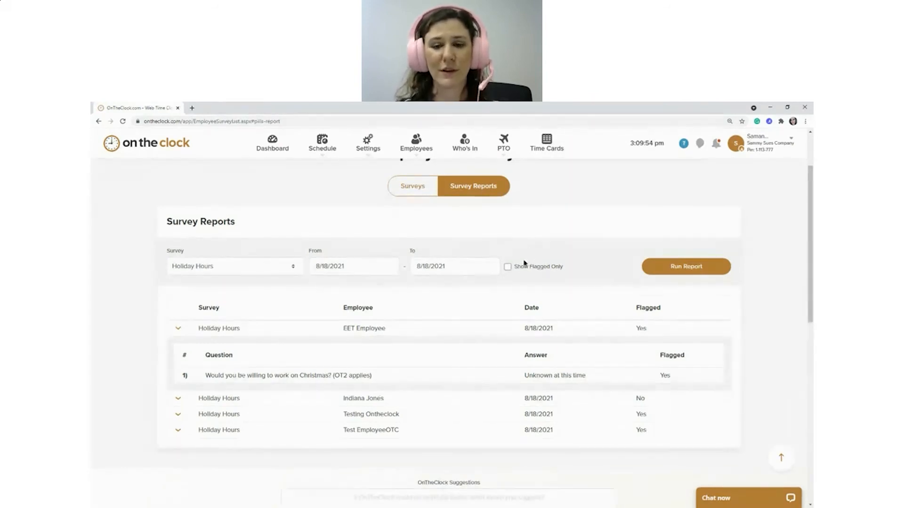
Rerun the Holiday Hours report with Show Flagged Only enabled and expand all the listed responses.
left_click(507, 267)
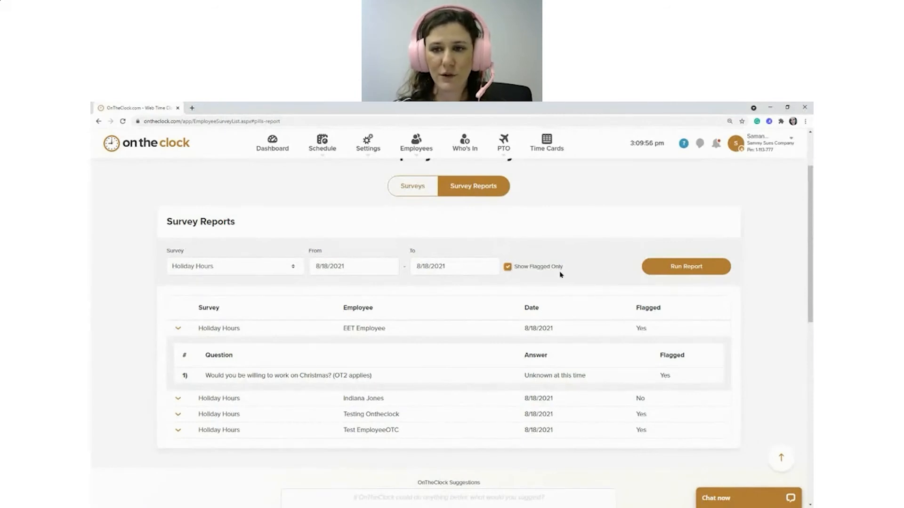
left_click(679, 268)
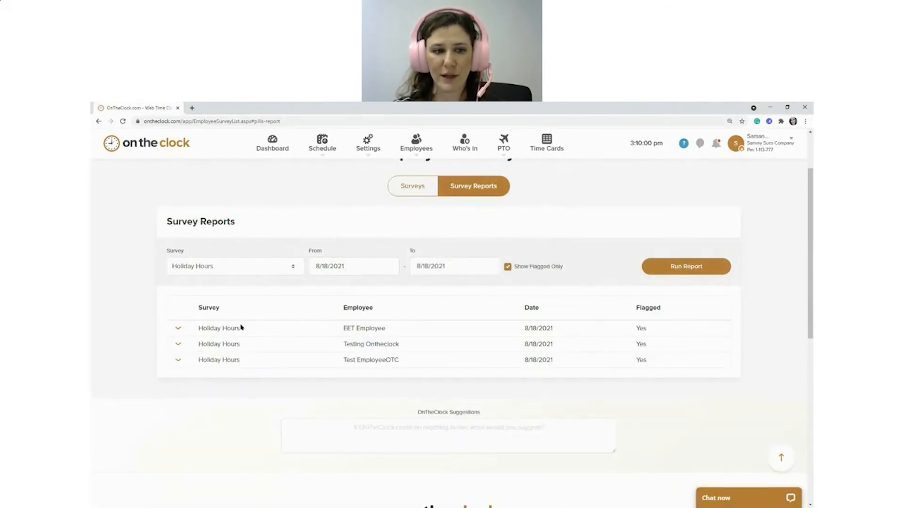
left_click(179, 328)
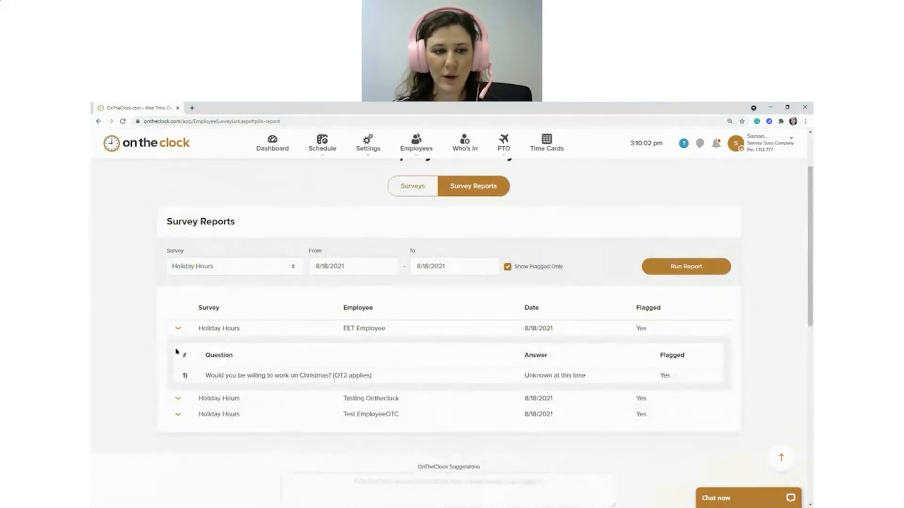
left_click(178, 398)
left_click(178, 470)
Examine the question, answer and flag of each employee in the expanded Holiday Hours report.
scroll(209, 305, "down", 2)
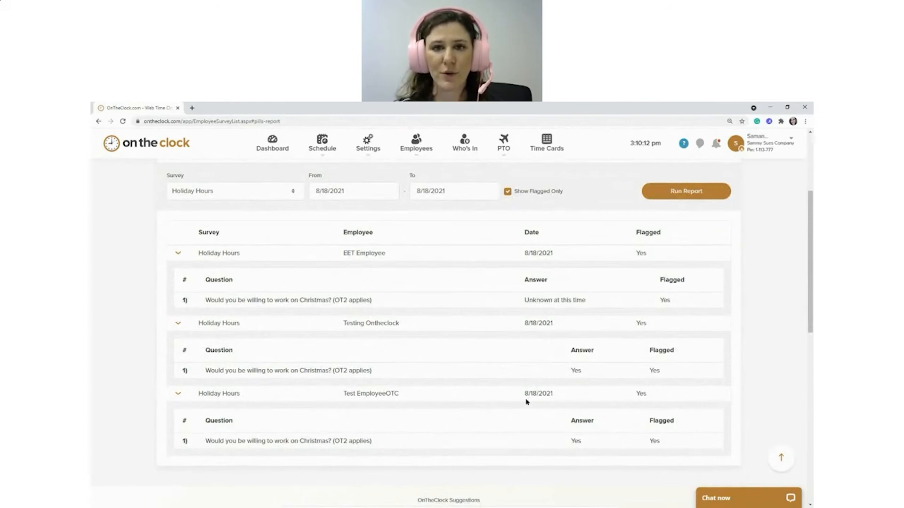
scroll(526, 402, "up", 2)
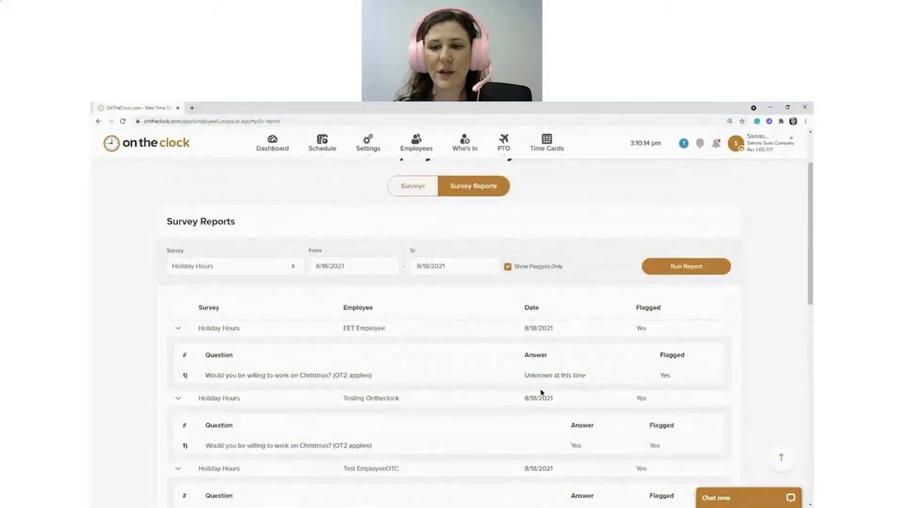
scroll(507, 368, "up", 1)
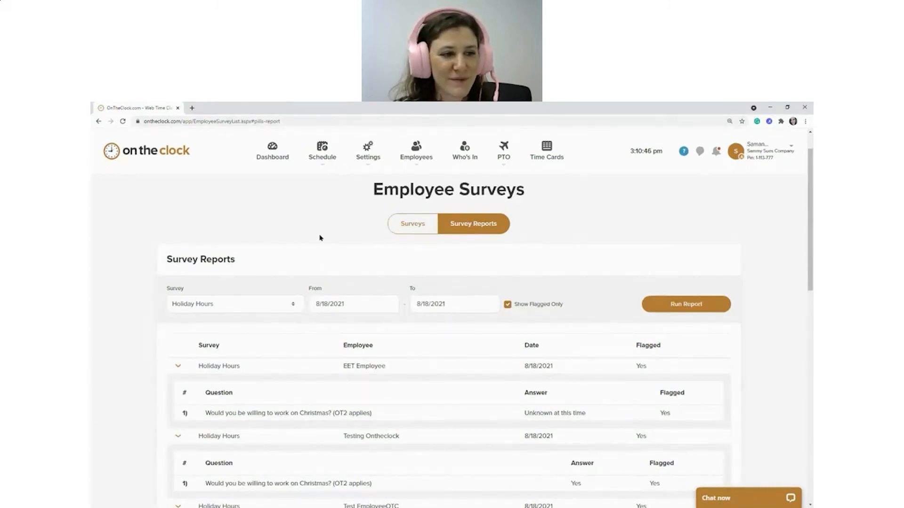
scroll(575, 252, "down", 2)
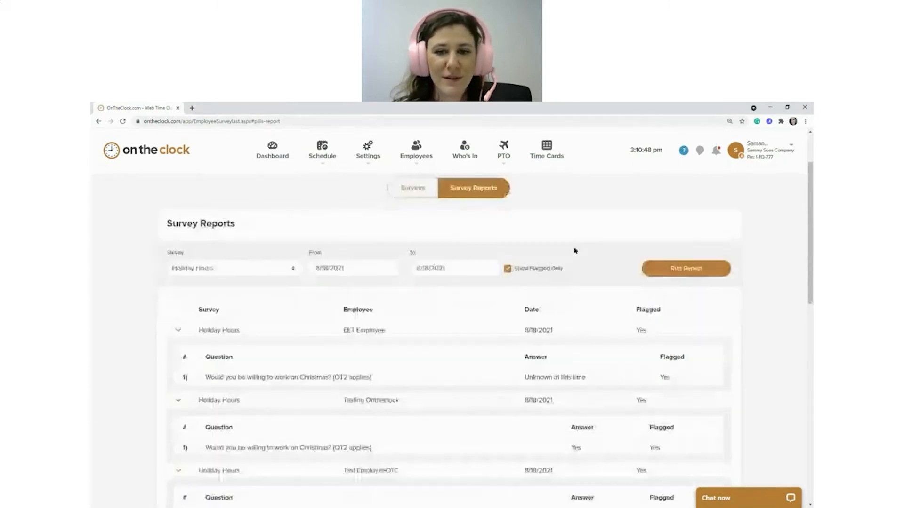
scroll(541, 279, "down", 2)
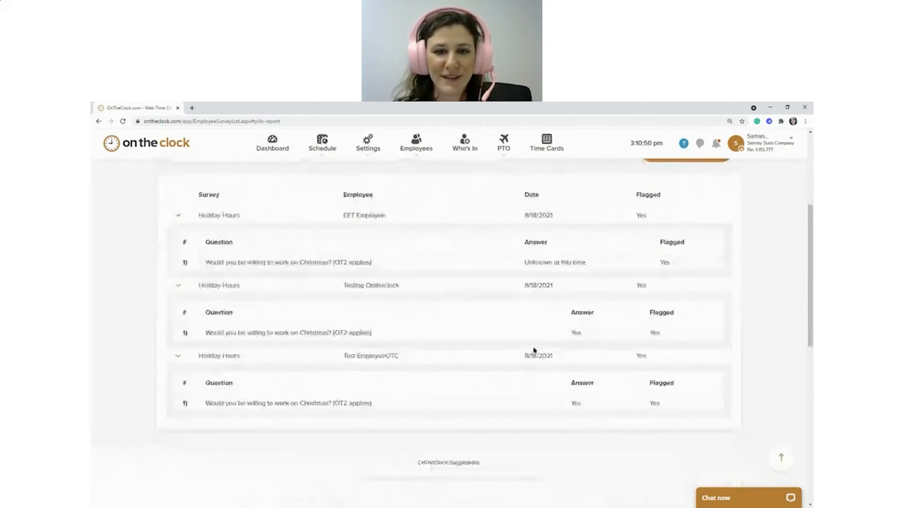
scroll(540, 329, "up", 4)
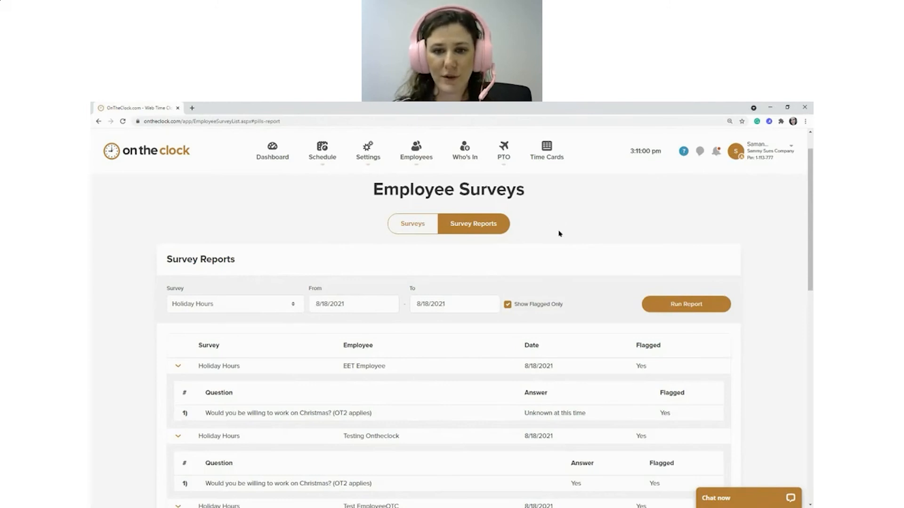
scroll(565, 235, "down", 3)
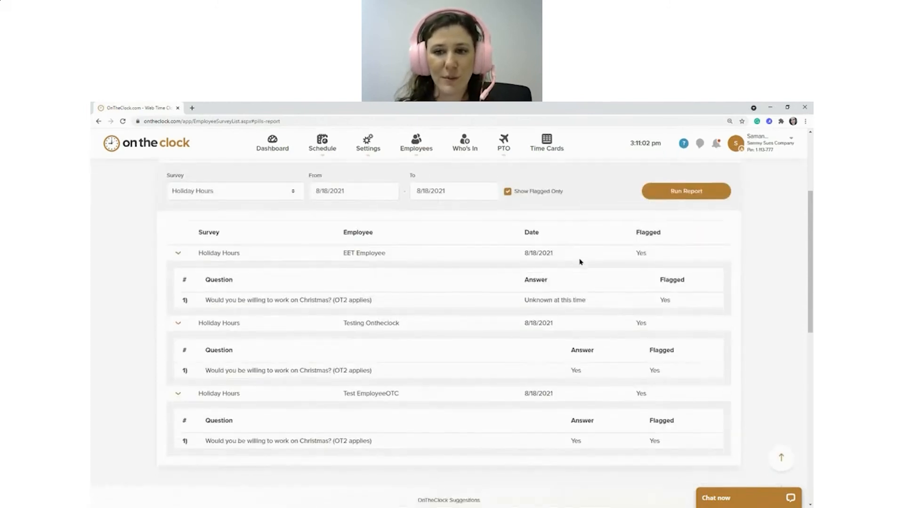
scroll(578, 268, "up", 3)
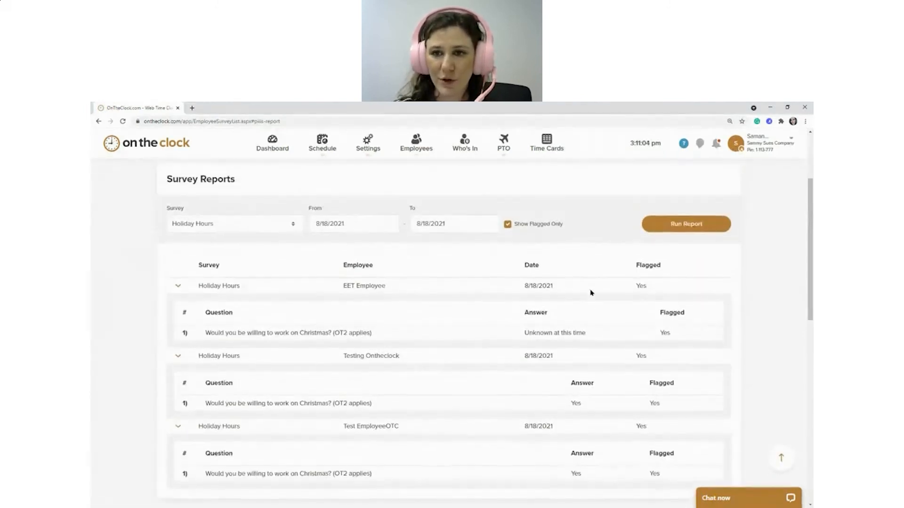
scroll(578, 265, "up", 1)
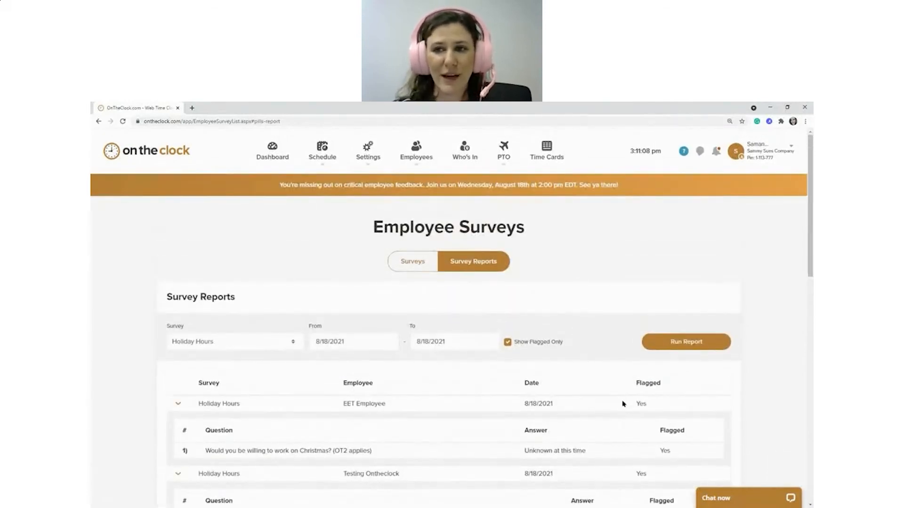
View the Conversations list and return to Employee Surveys.
left_click(698, 158)
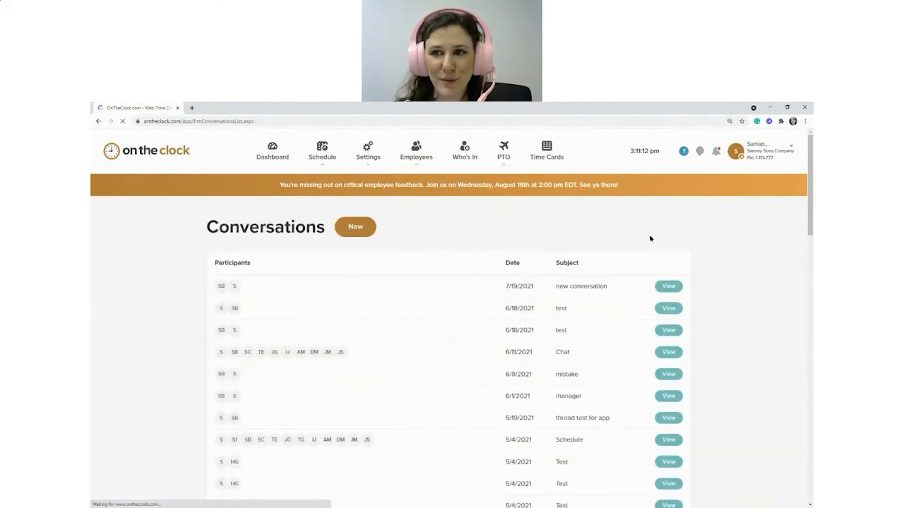
mouse_move(366, 158)
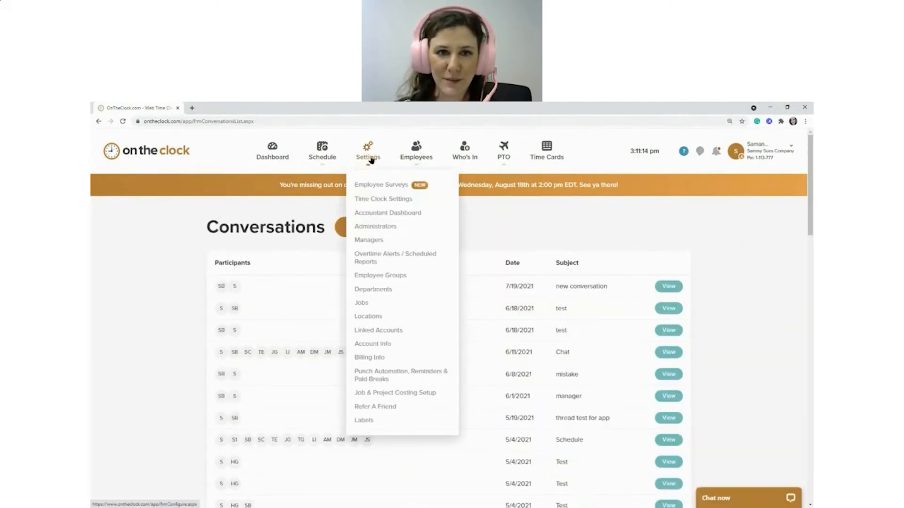
left_click(384, 186)
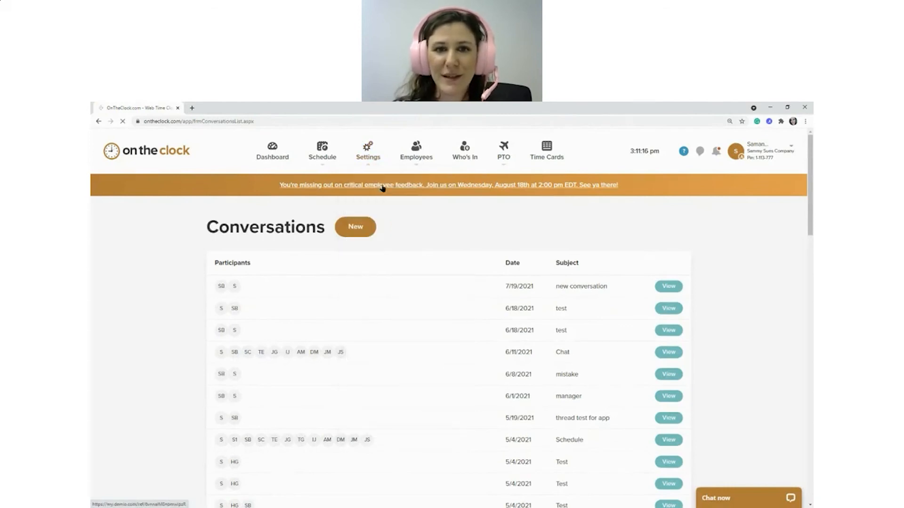